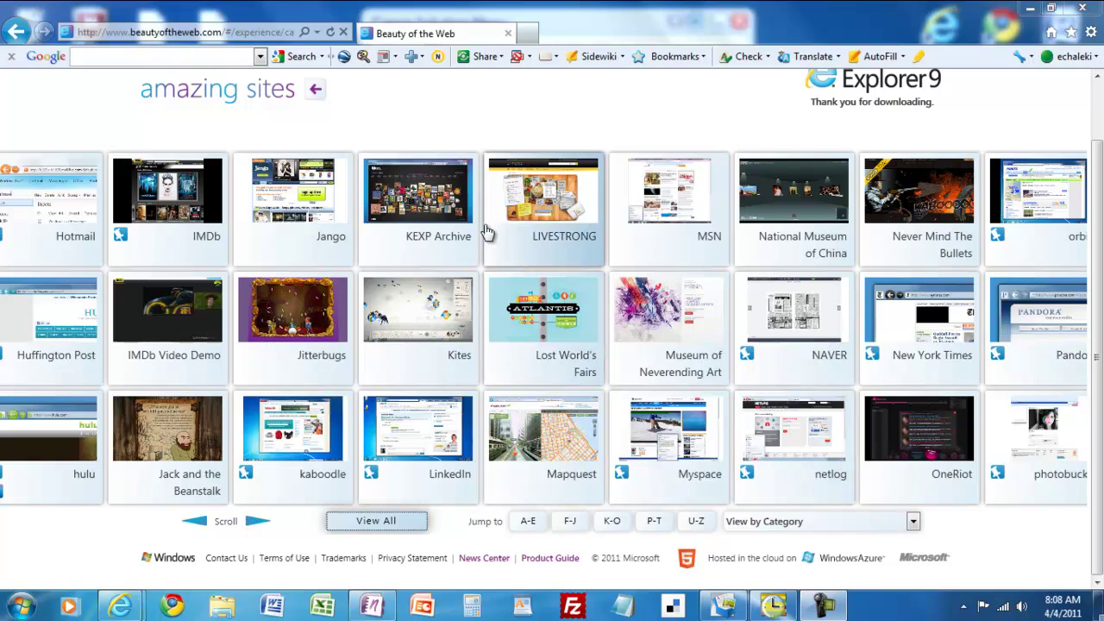
click(210, 33)
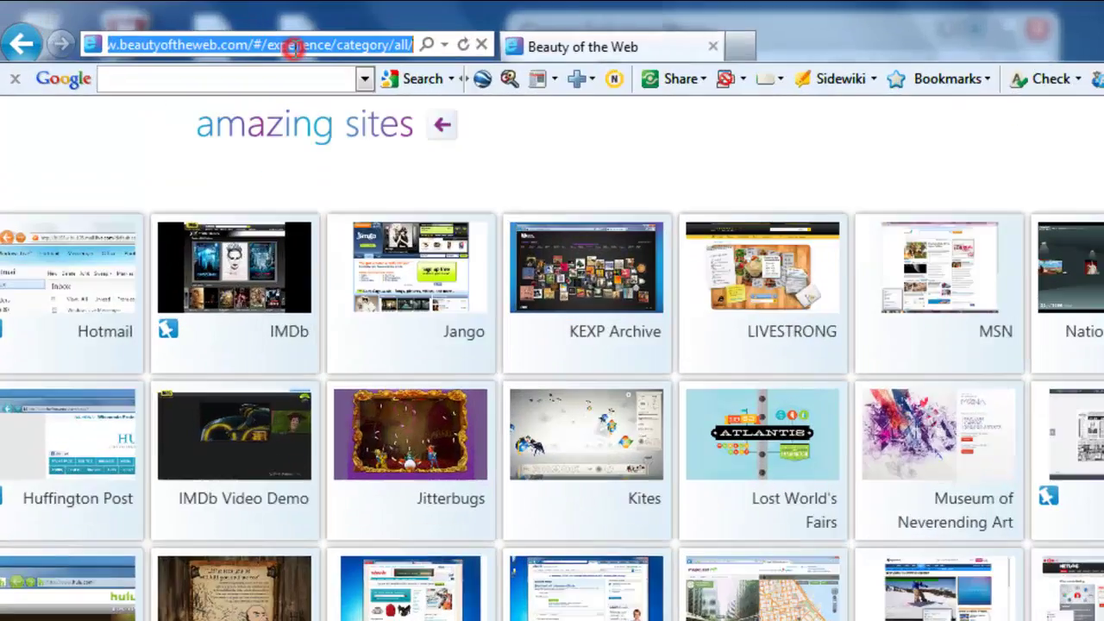
text(www.spellingcity.com/)
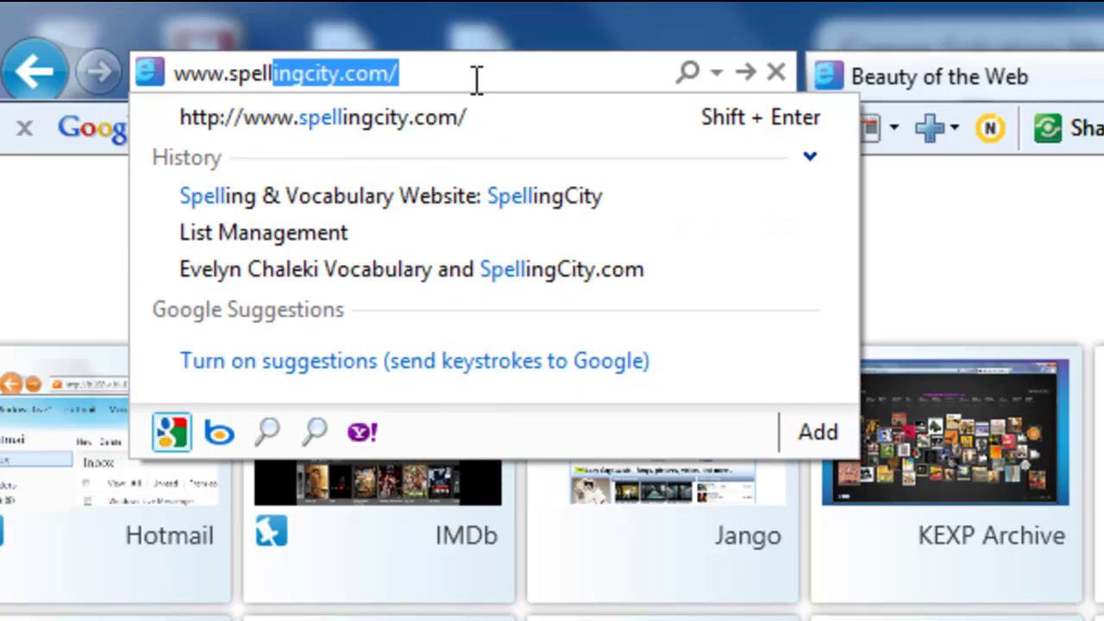
key(End)
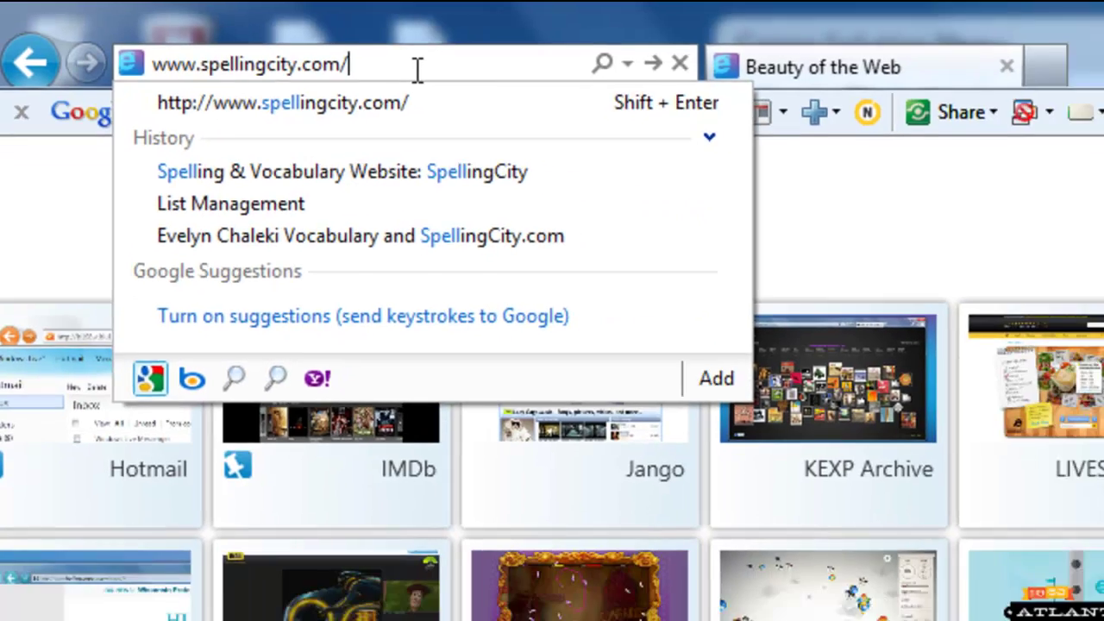
key(Return)
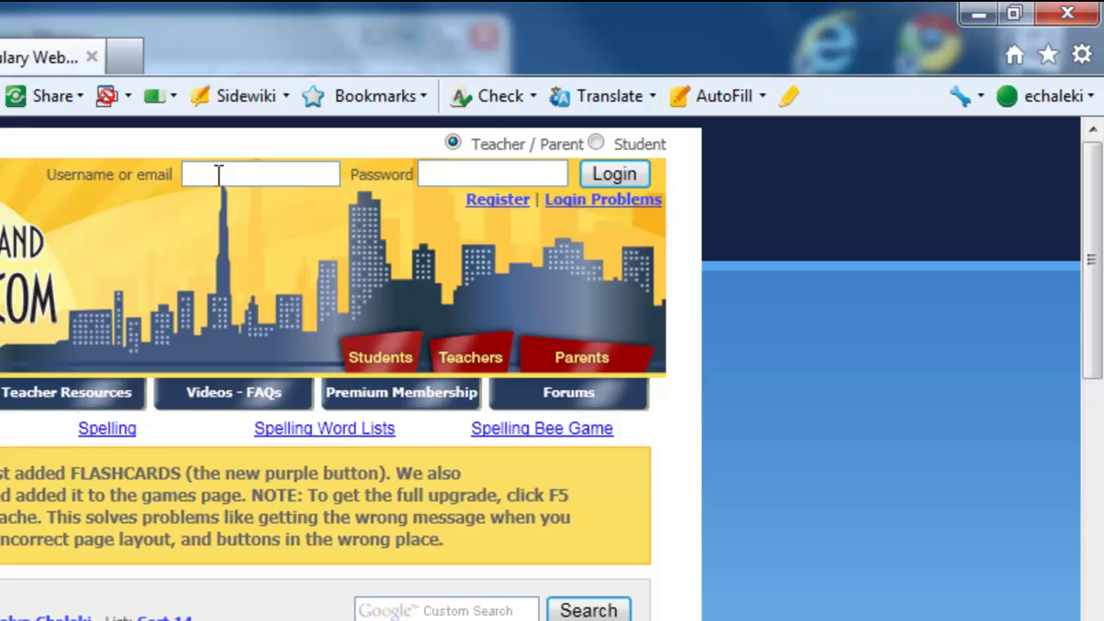
Step: Log in through the Teacher/Parent fields with the teacher's username and password
click(248, 168)
text(gmslab)
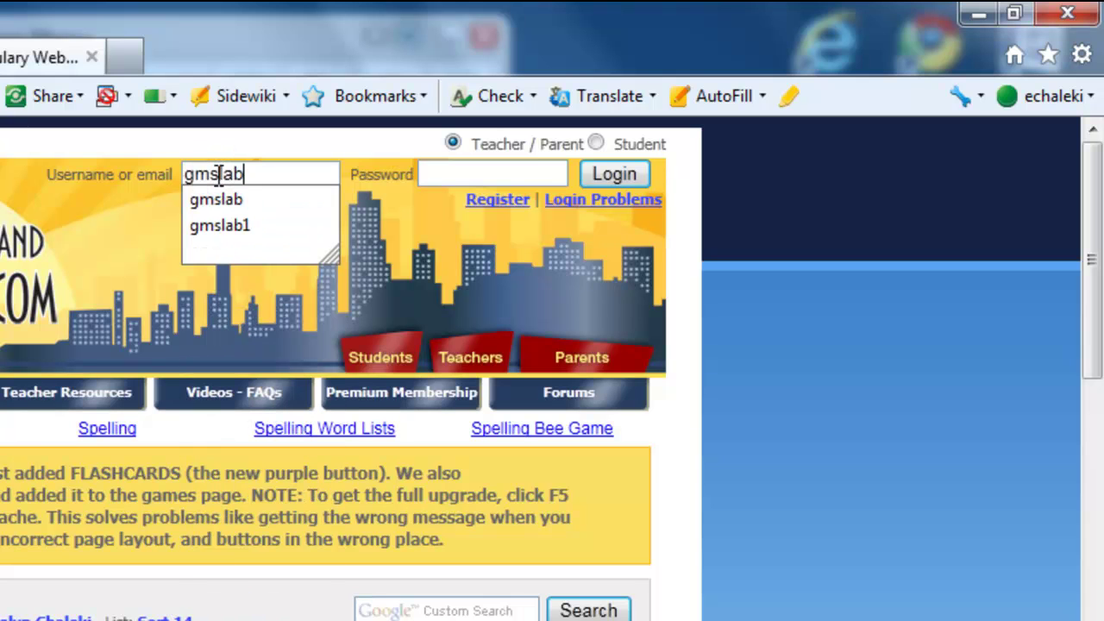
key(Tab)
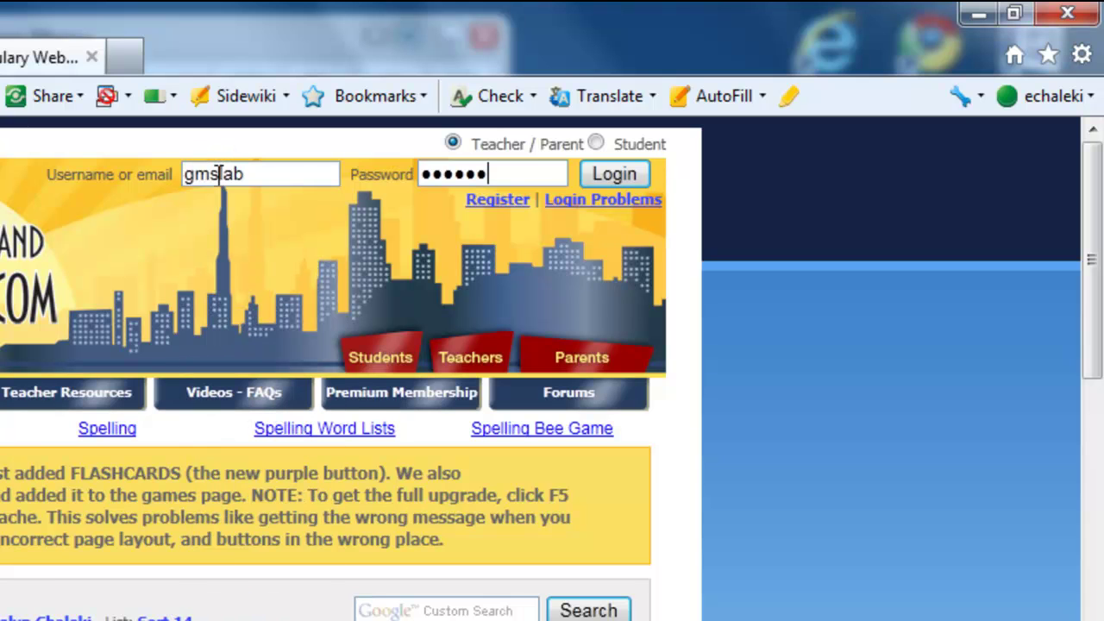
click(614, 179)
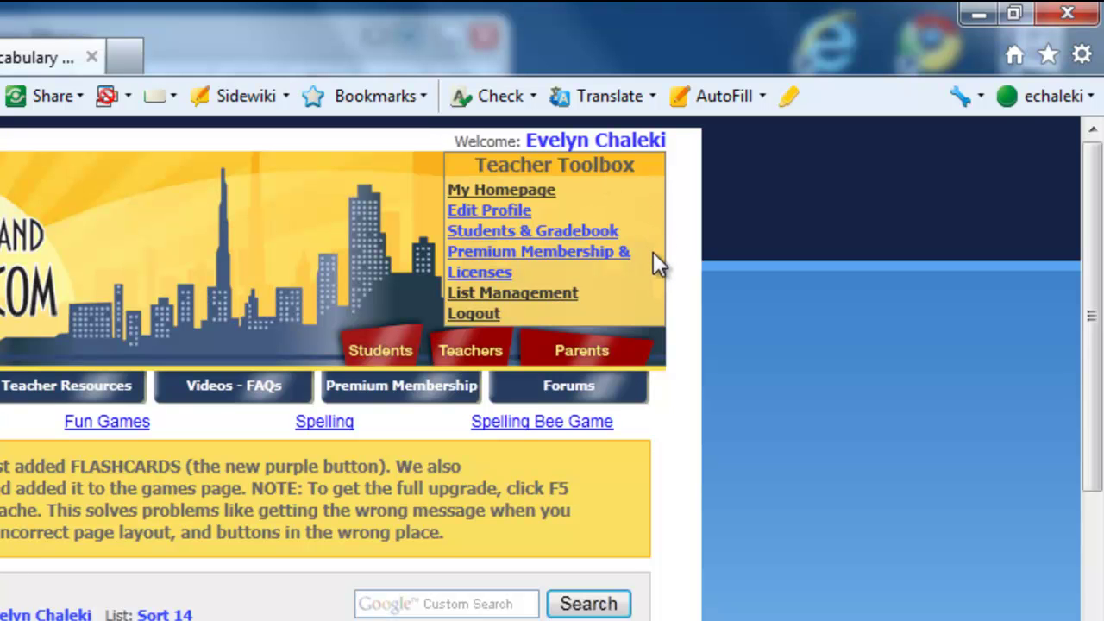
Step: Open List Management and scroll down to the table of 5th Grade lists
click(570, 294)
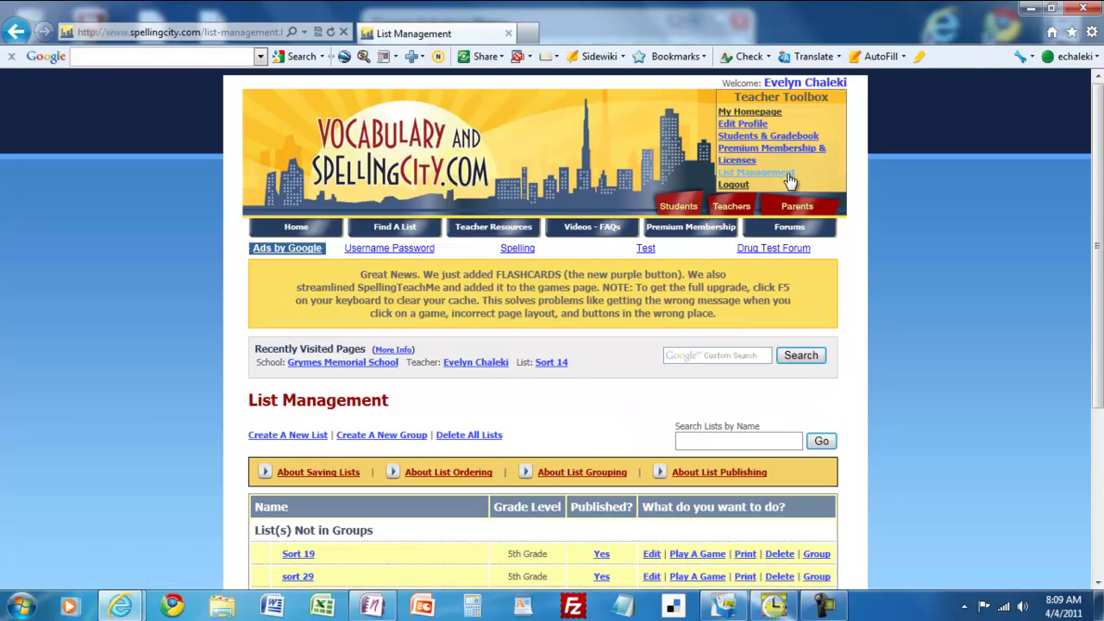
scroll(1098, 247, down, 1)
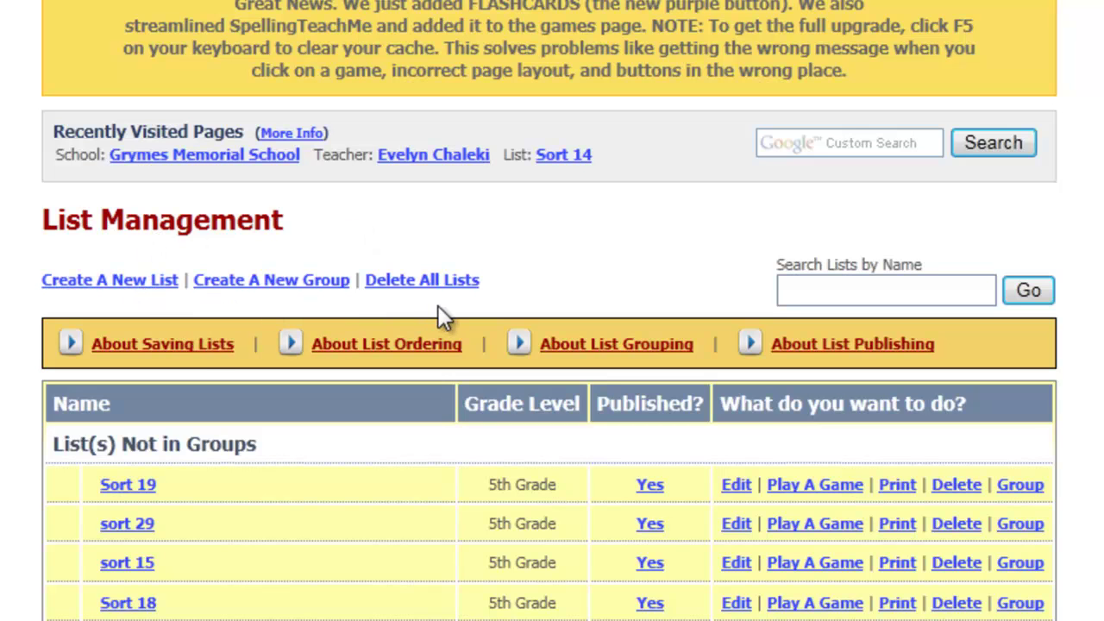
Step: Create a new list named 'Sort 14' for 5th Grade, described as 'VCV VCCV Oddball'
click(84, 289)
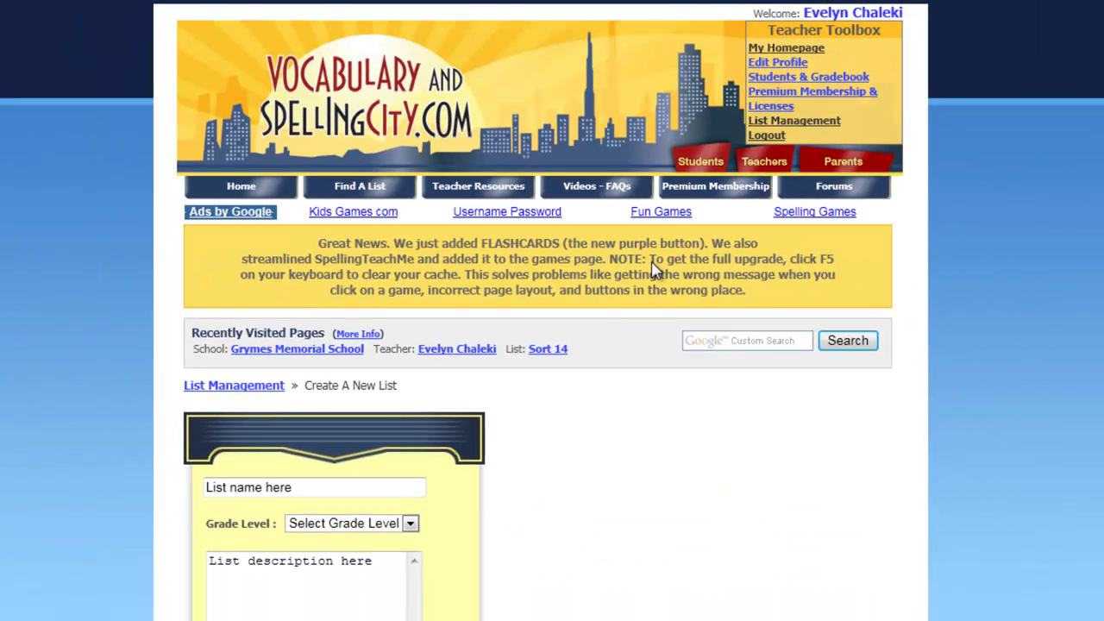
scroll(552, 310, down, 5)
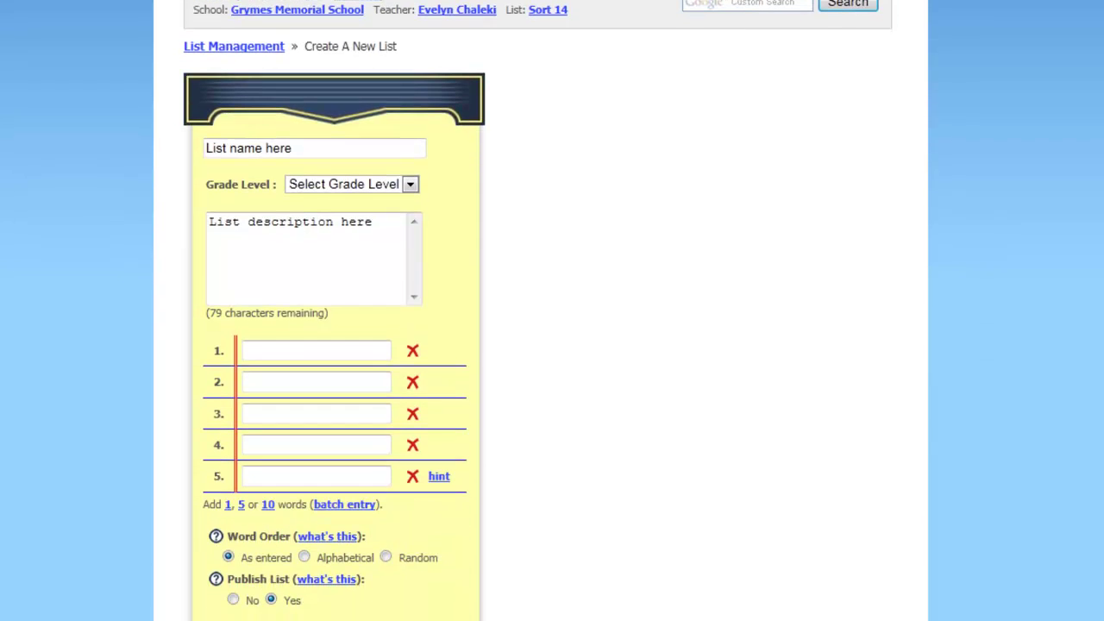
click(341, 149)
text(Sort 14)
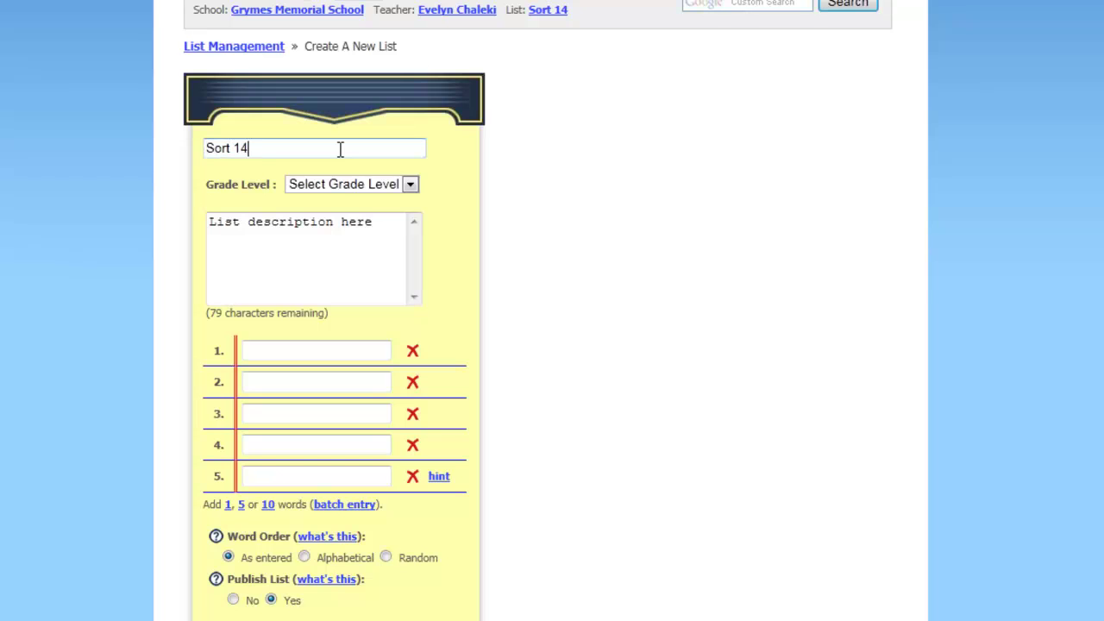
click(341, 183)
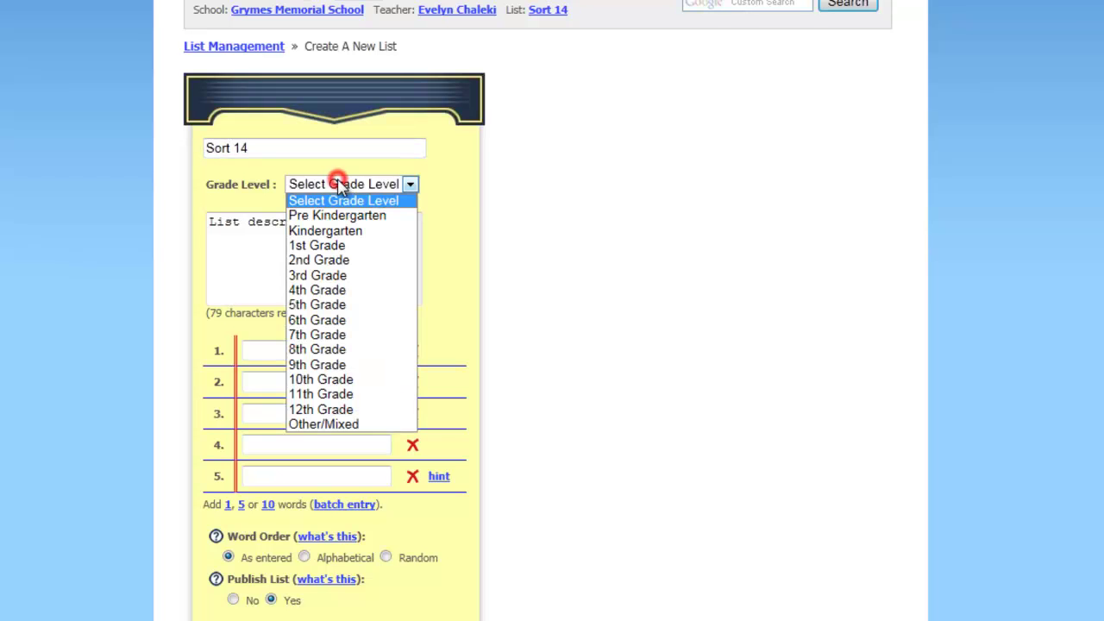
click(343, 306)
click(309, 242)
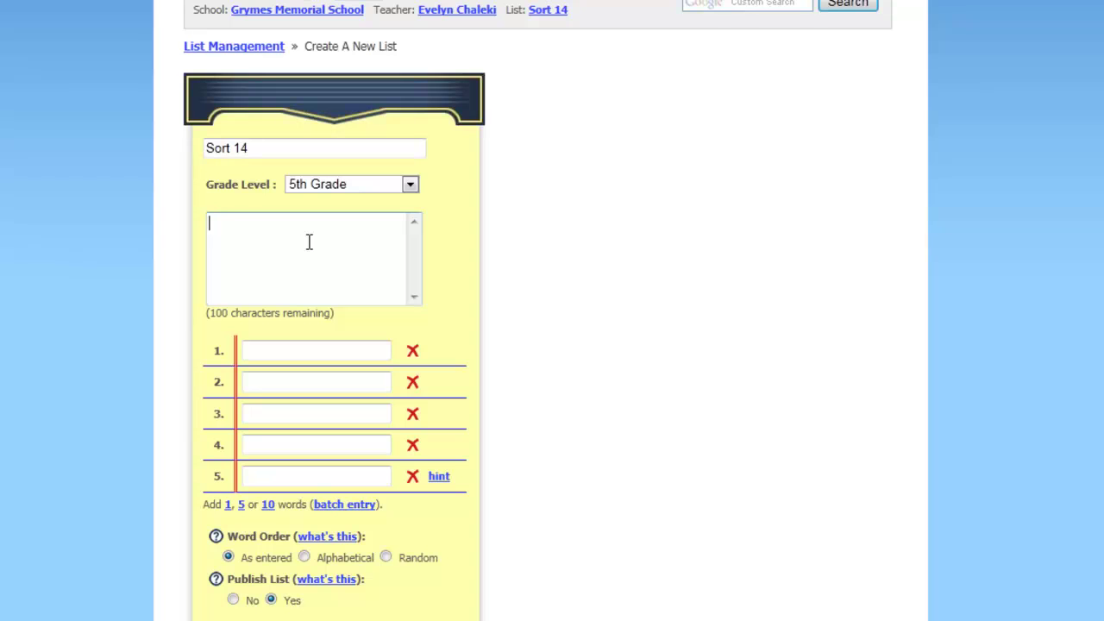
text(V)
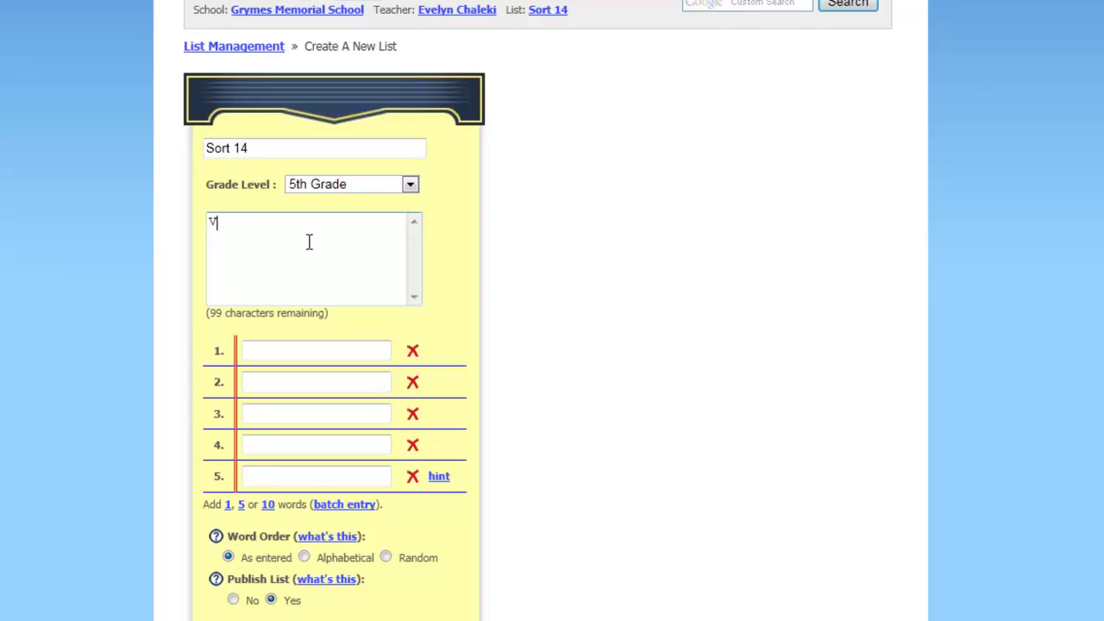
text(CV VCCV Oddball)
Step: Enter words 1–8: lesson, summer, rabbit, pretty, busy, paper, open, dinner
click(312, 349)
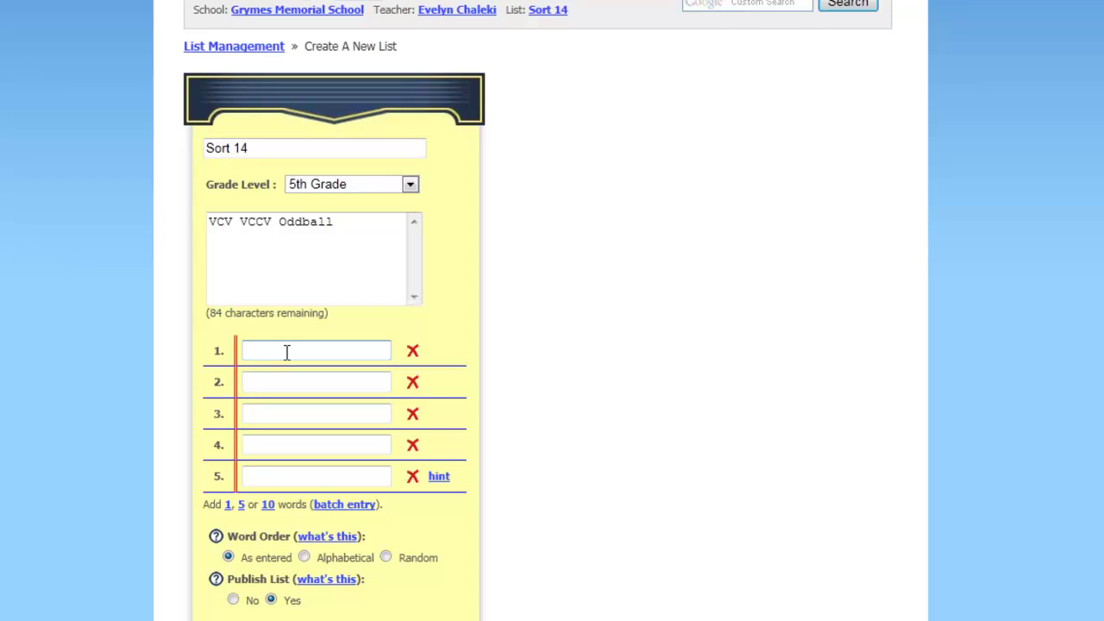
text(lesson)
key(Tab)
text(summer)
key(Tab)
text(ra)
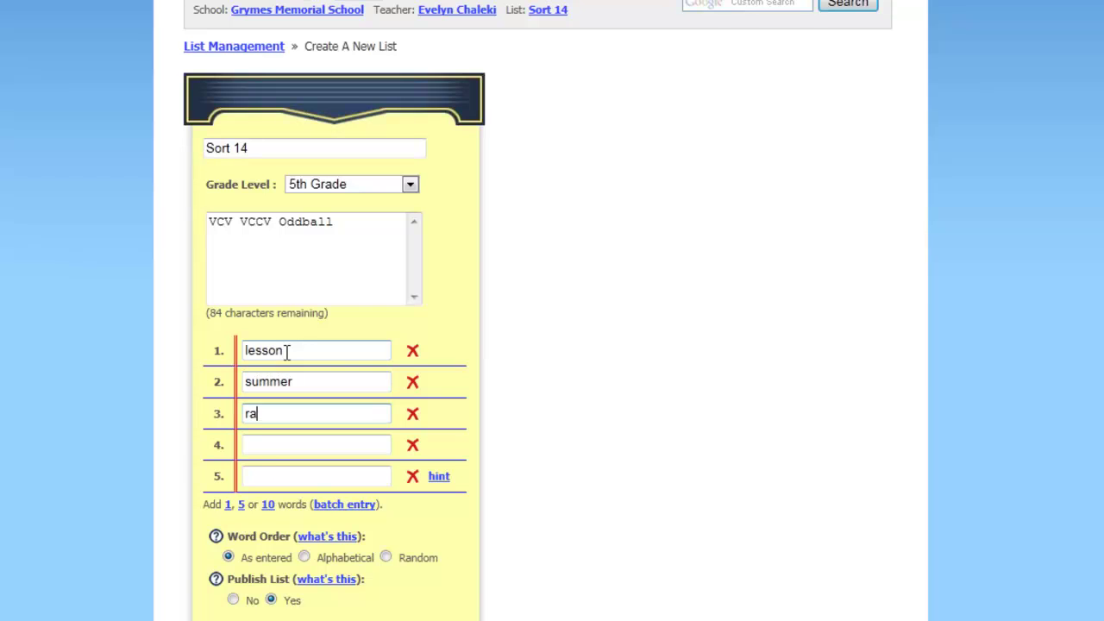
text(bbit)
key(Tab)
text(pretty)
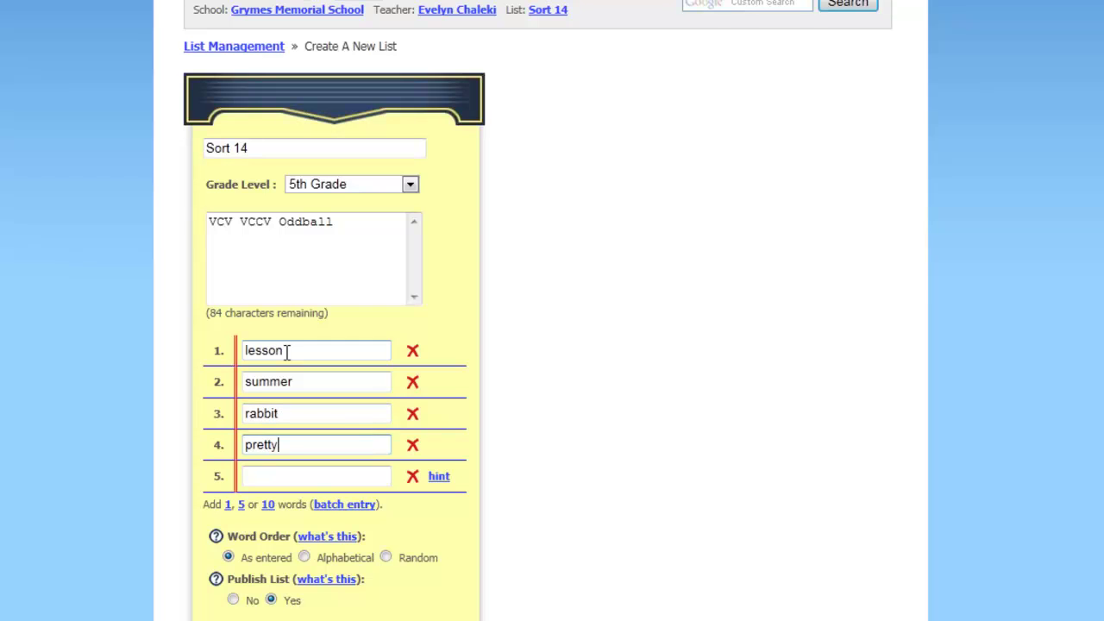
key(Tab)
text(b)
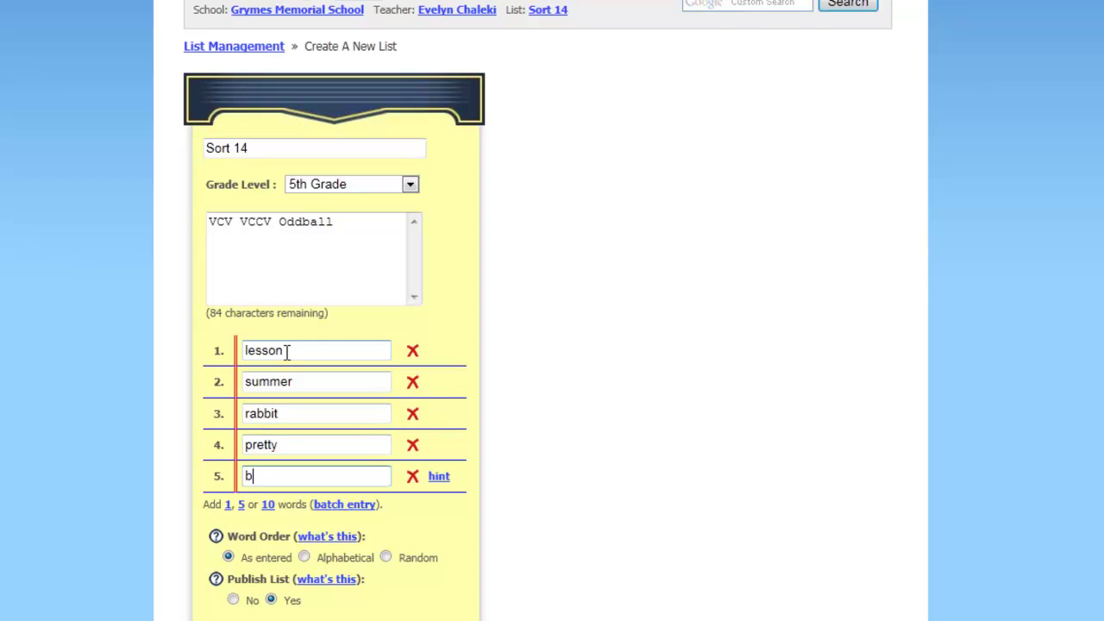
text(usy)
key(Tab)
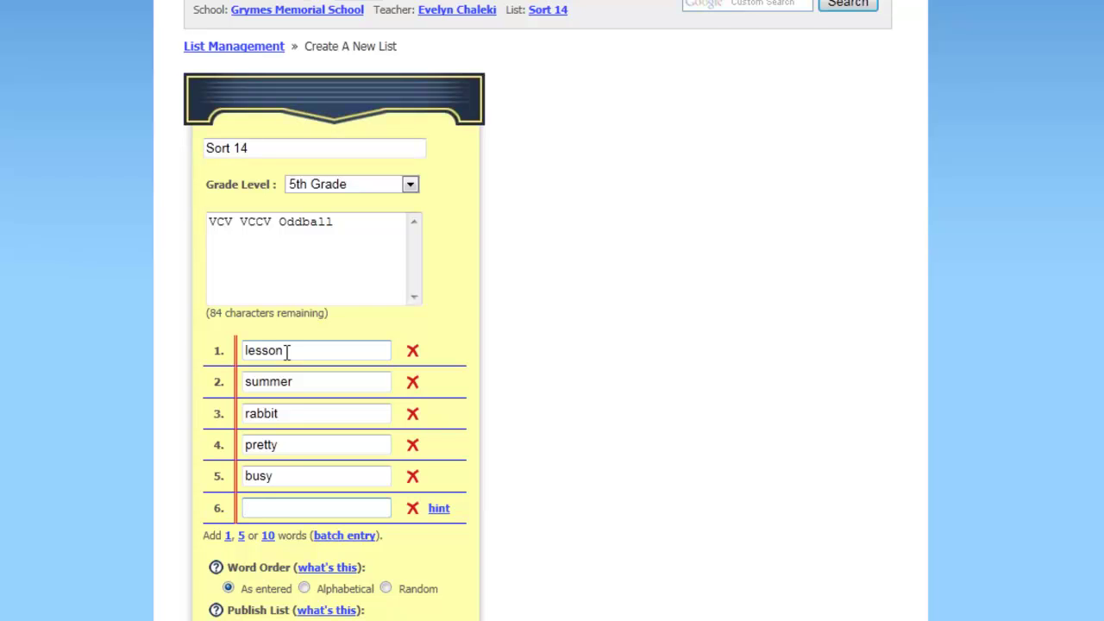
text(paper)
key(Tab)
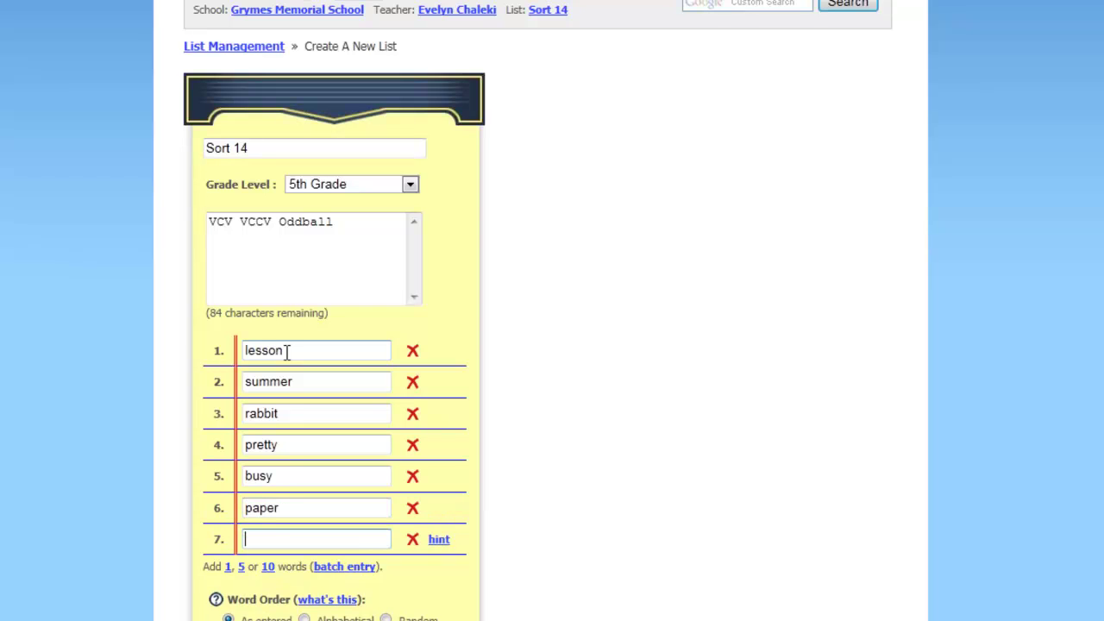
text(open)
key(Tab)
text(dinner)
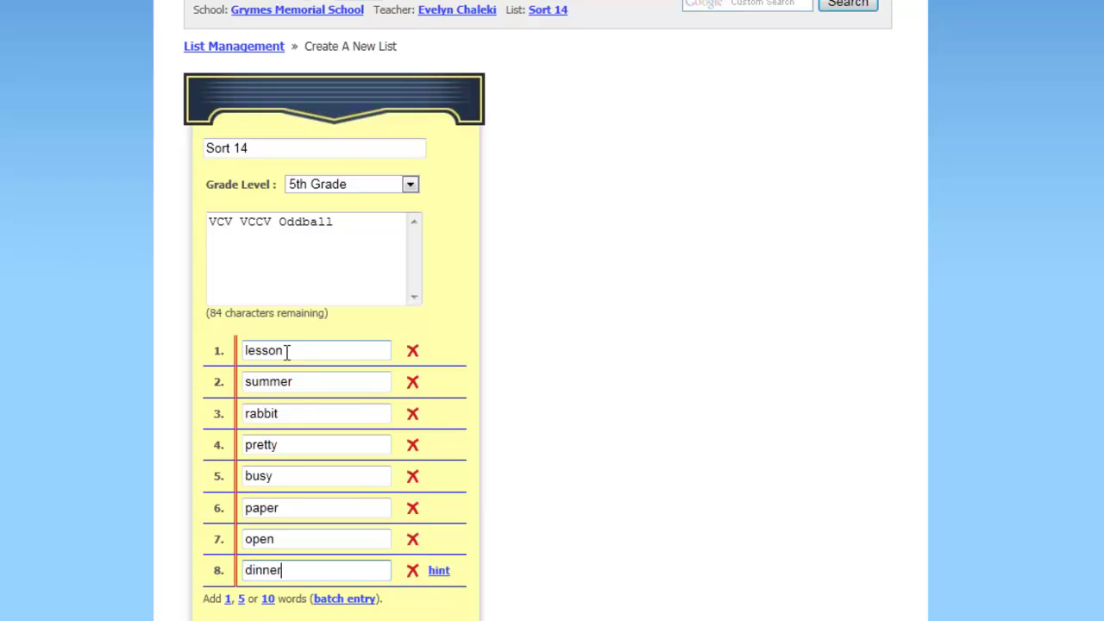
key(Tab)
text(ruler)
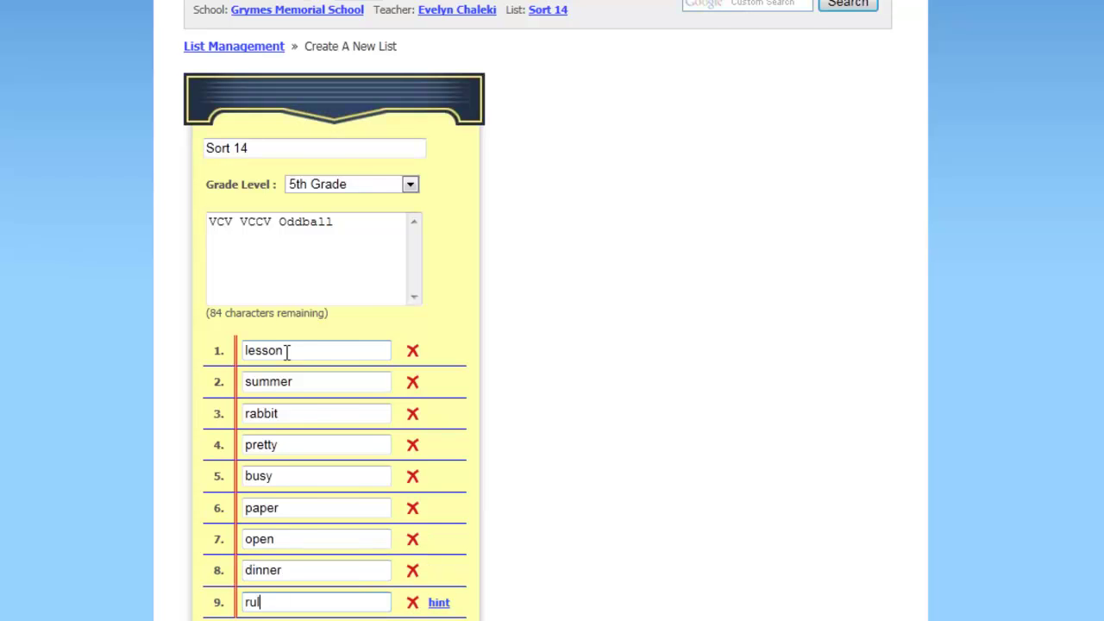
key(Tab)
text(kitten)
key(Tab)
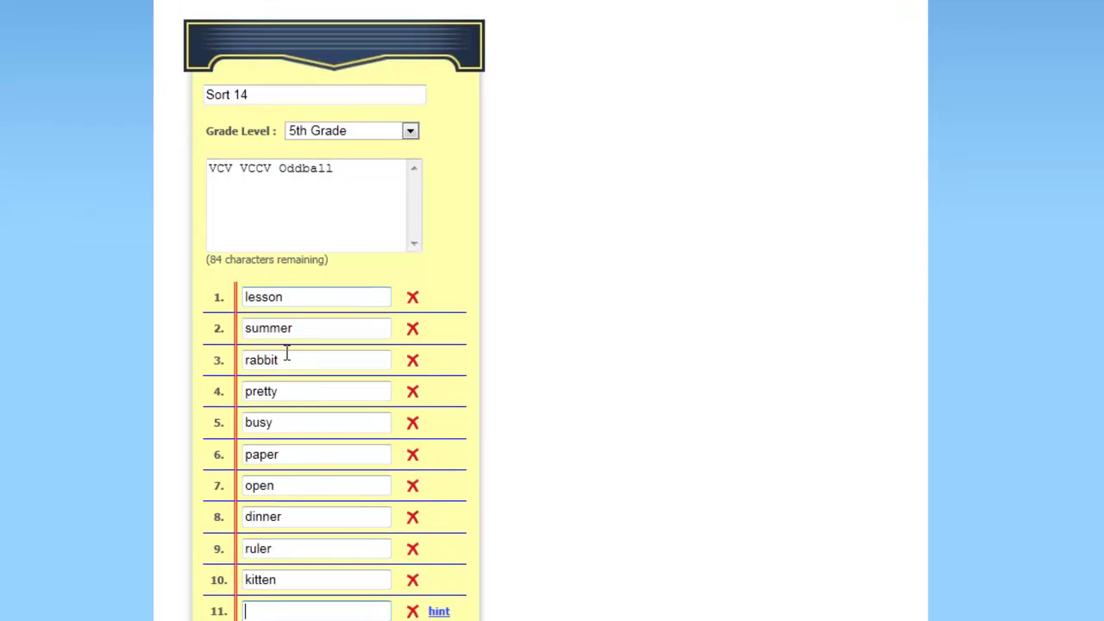
text(happy)
key(Tab)
text(diner)
key(Tab)
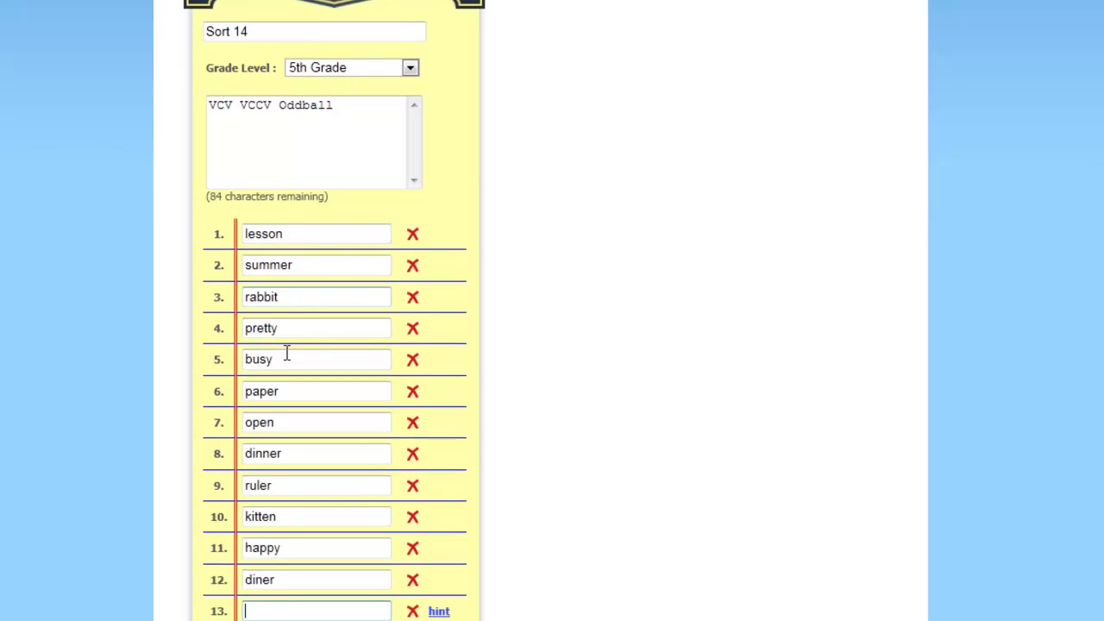
text(letter)
key(Tab)
text(puppy)
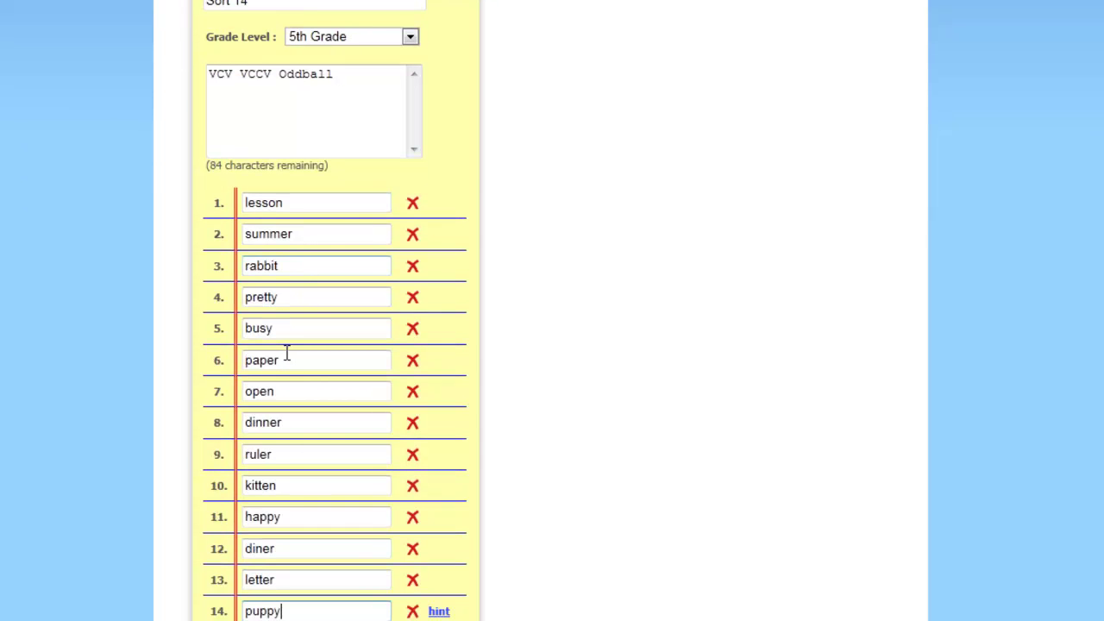
key(Tab)
text(supper)
key(Tab)
text(later)
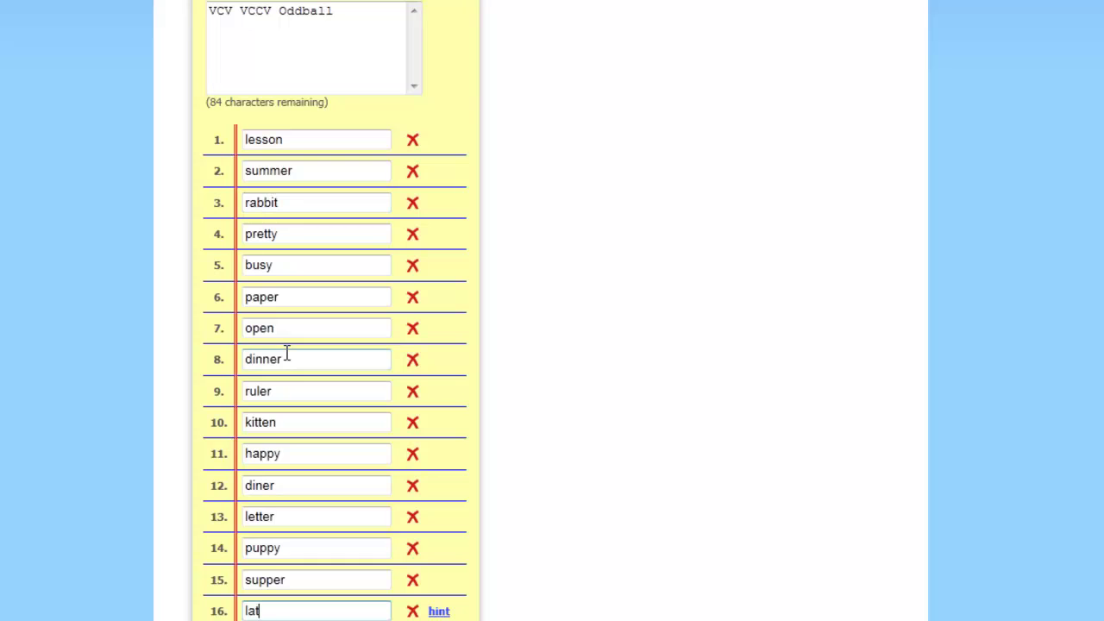
Step: Enter words 17–24: penny, tiny, even, tiger, super, hello, over, crazy
key(Tab)
text(penny)
key(Tab)
text(tin)
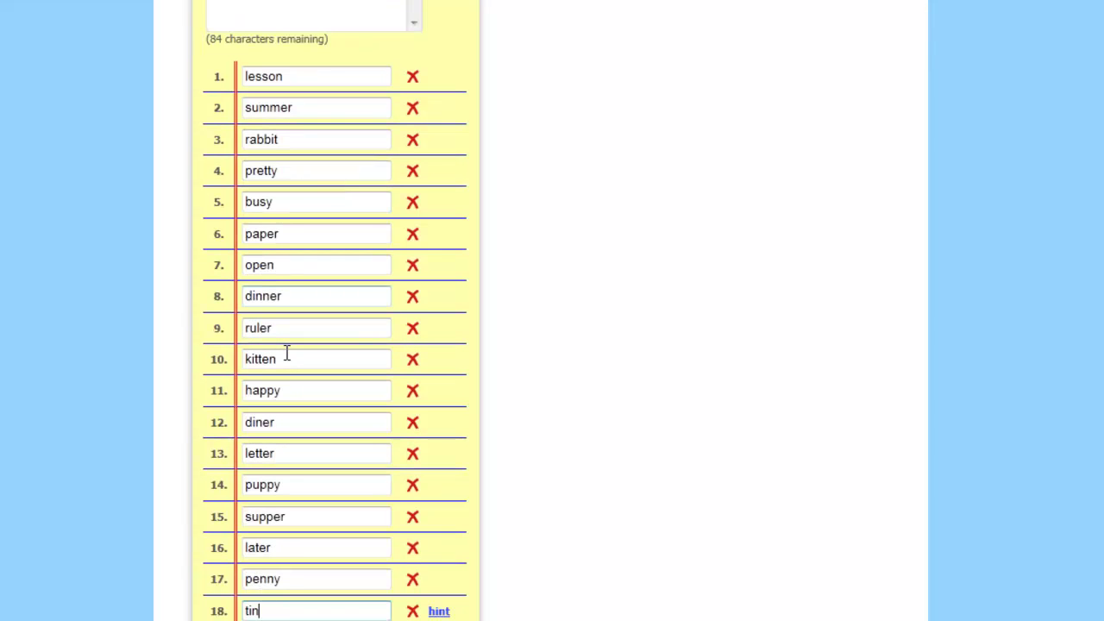
key(Tab)
text(eve)
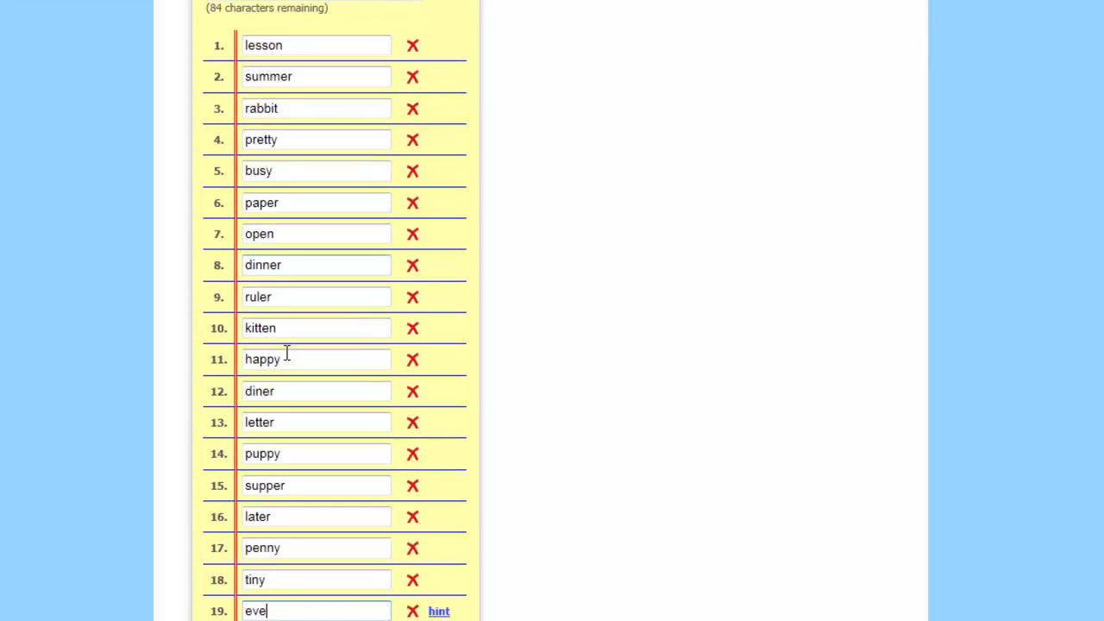
text(n)
key(Tab)
text(tiger)
key(Tab)
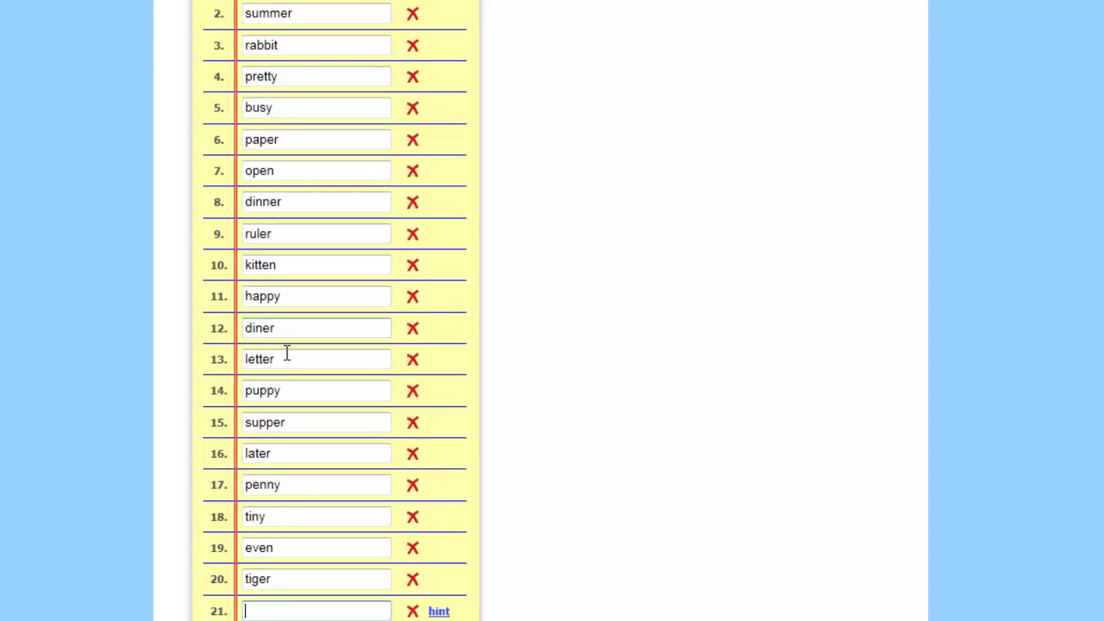
text(super)
key(Tab)
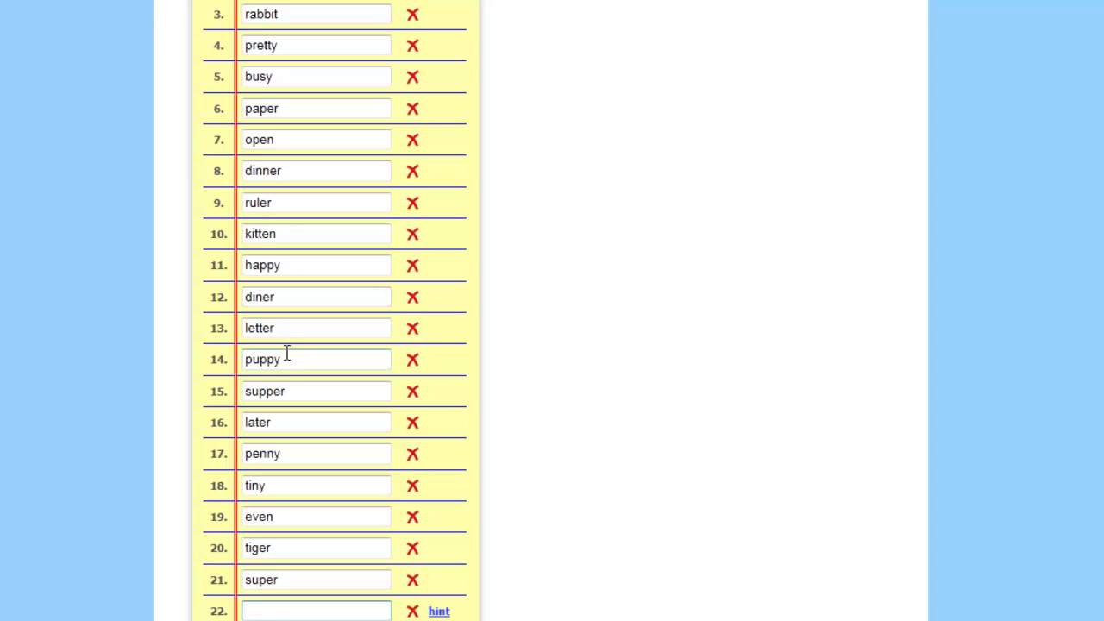
text(hello)
key(Tab)
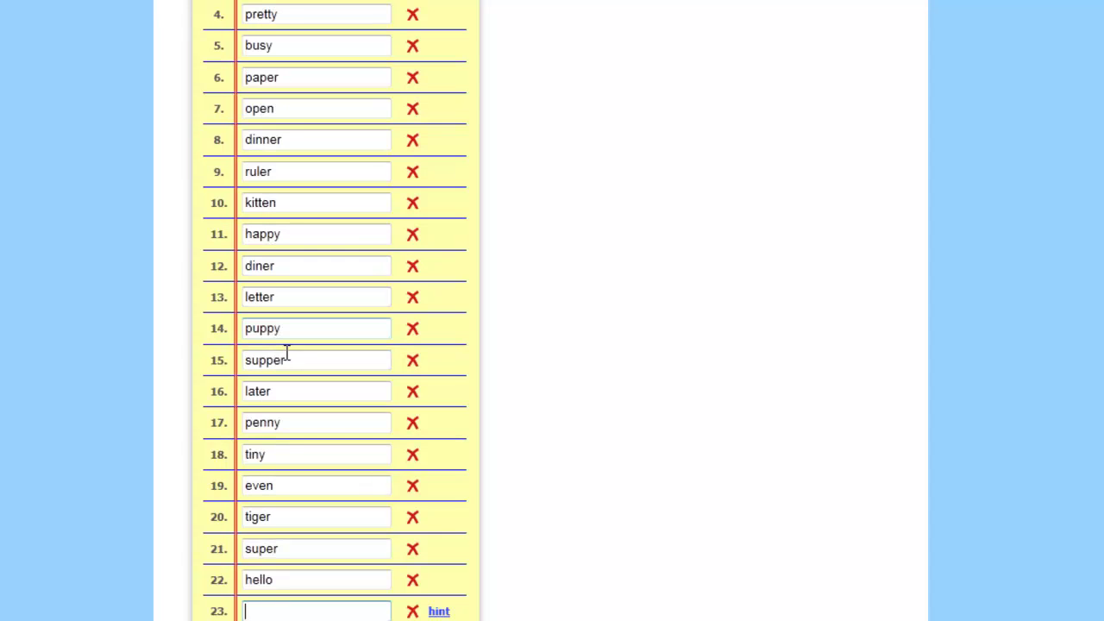
text(over)
key(Tab)
text(crazy)
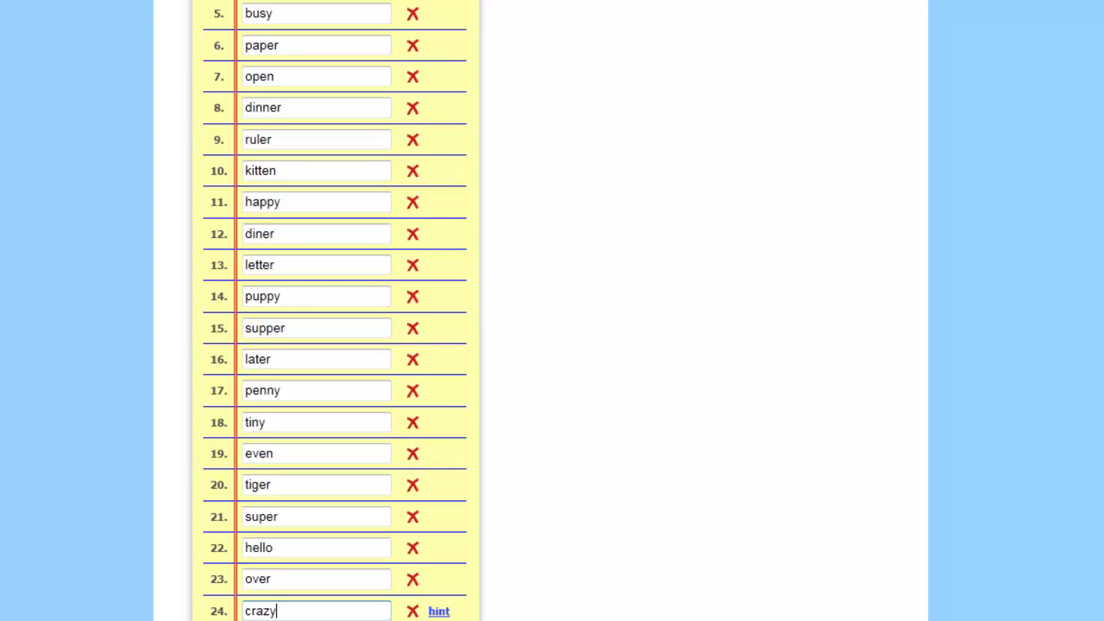
Step: Set Word Order to Random, leave Publish List on Yes, and save the list
scroll(708, 484, down, 3)
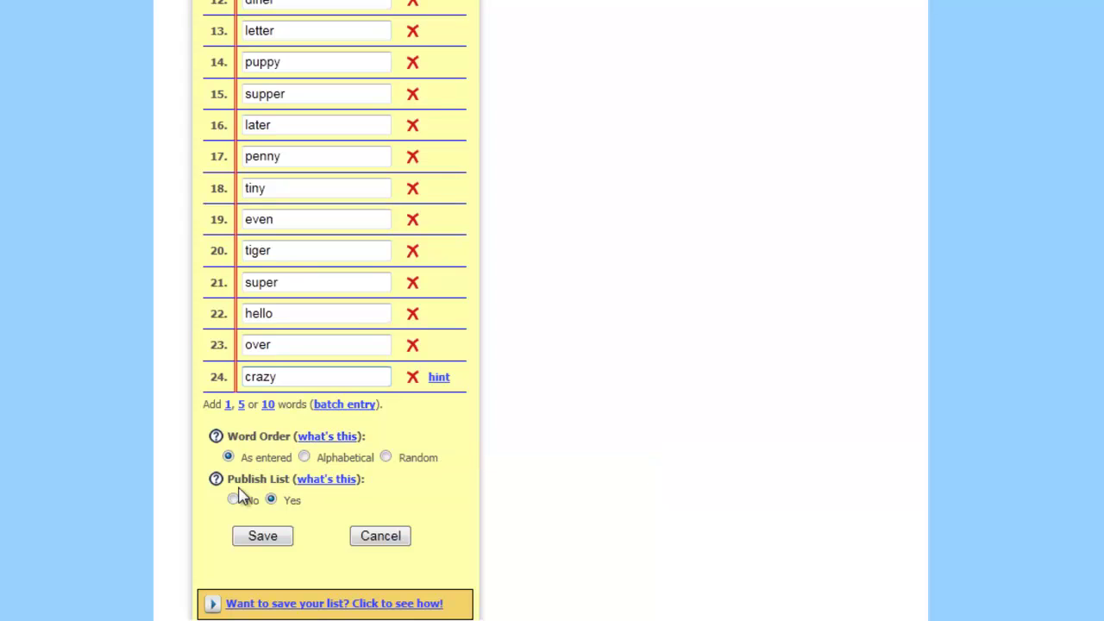
click(387, 458)
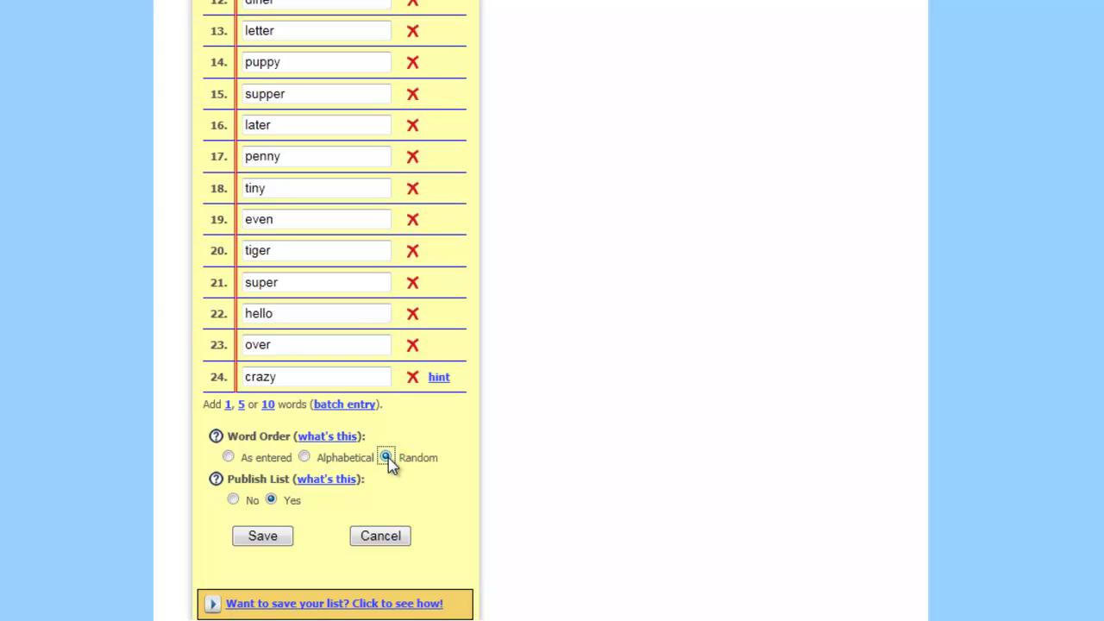
click(271, 534)
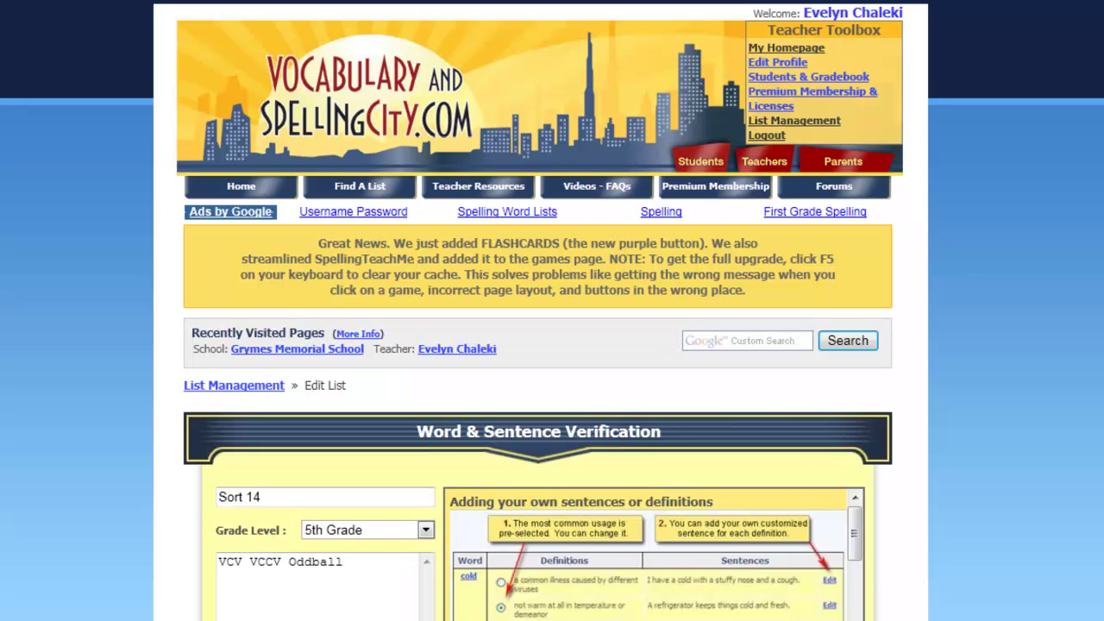
Step: Scroll through the verification table, reviewing each word's chosen definition and sentence
scroll(552, 345, down, 3)
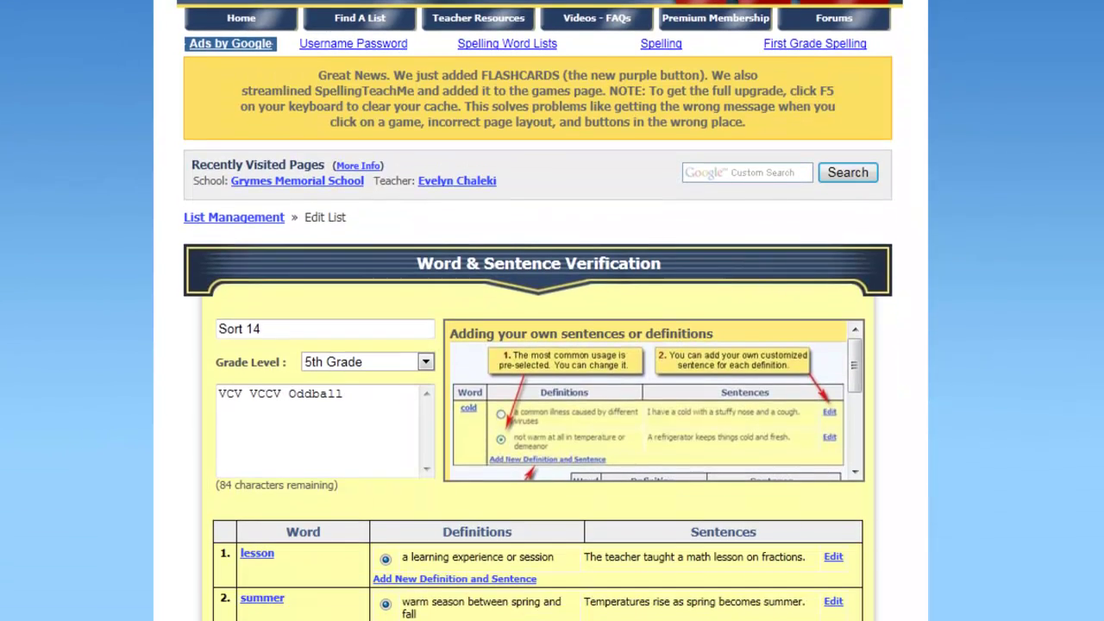
scroll(538, 345, down, 1)
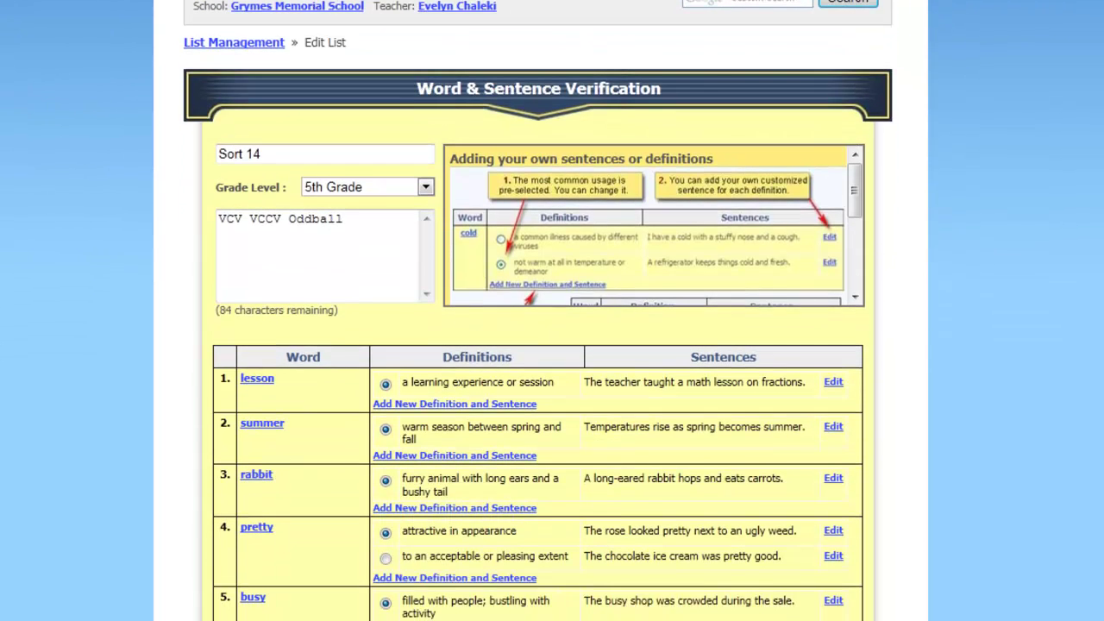
scroll(552, 345, down, 1)
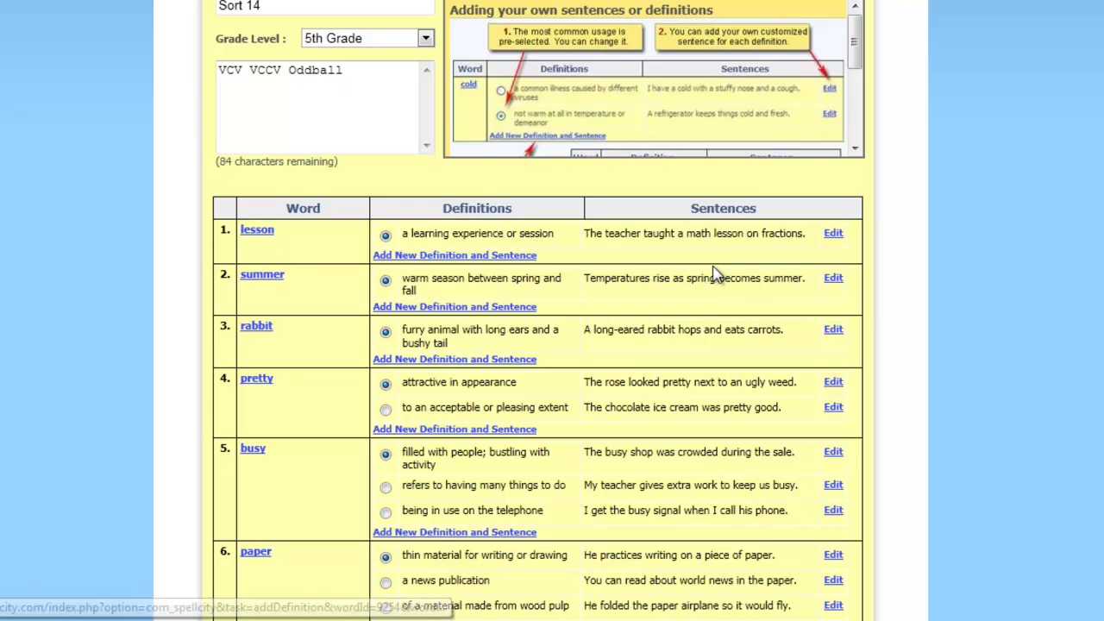
scroll(538, 345, down, 5)
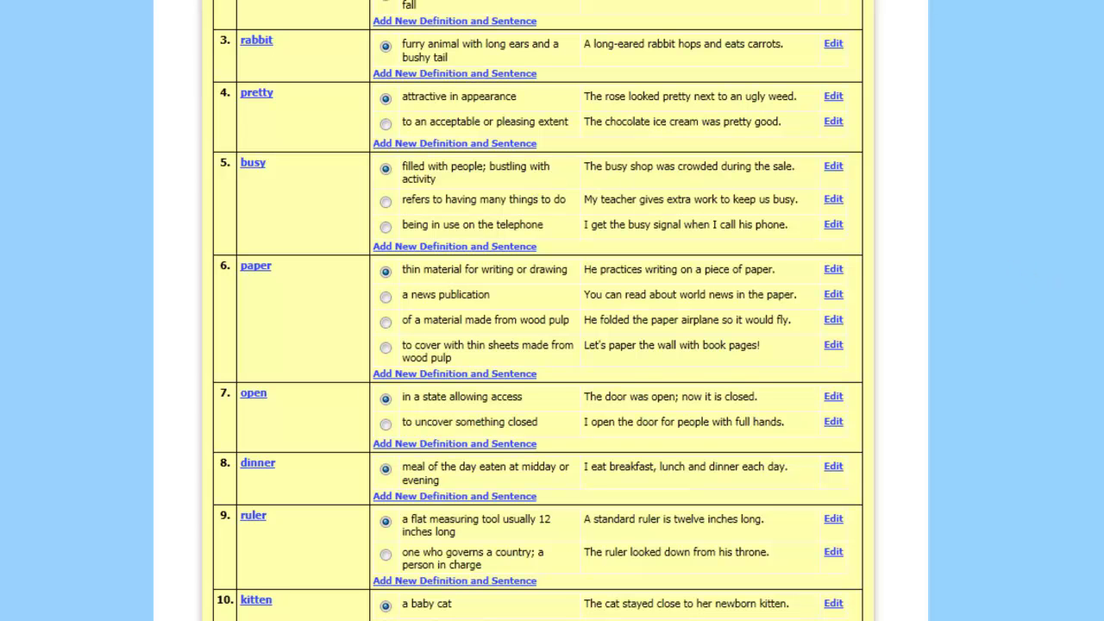
scroll(537, 310, down, 1)
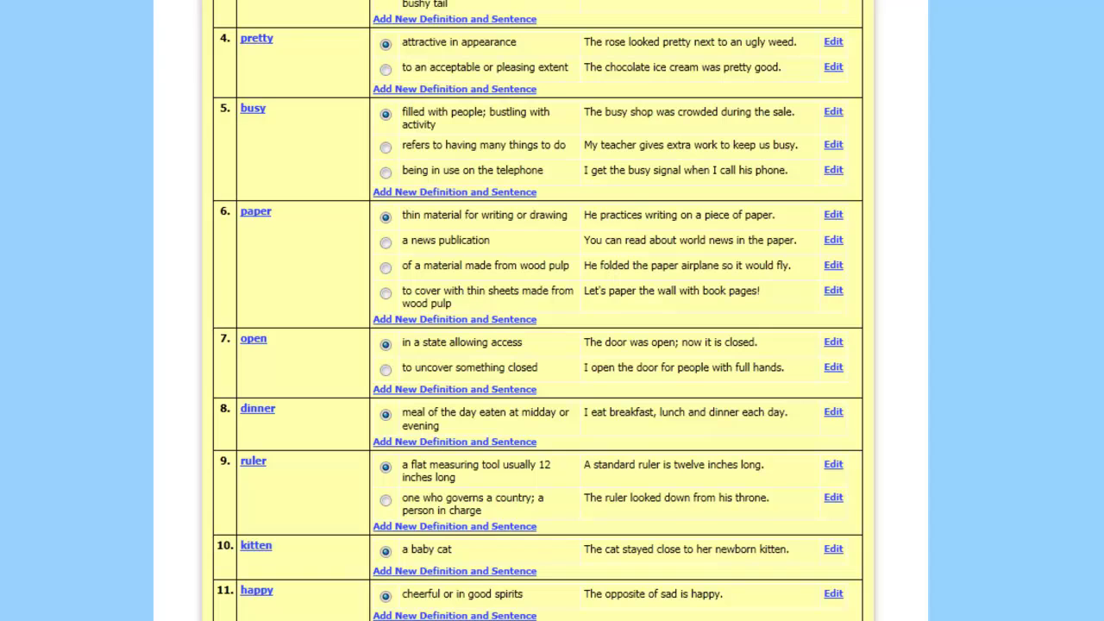
scroll(537, 310, down, 3)
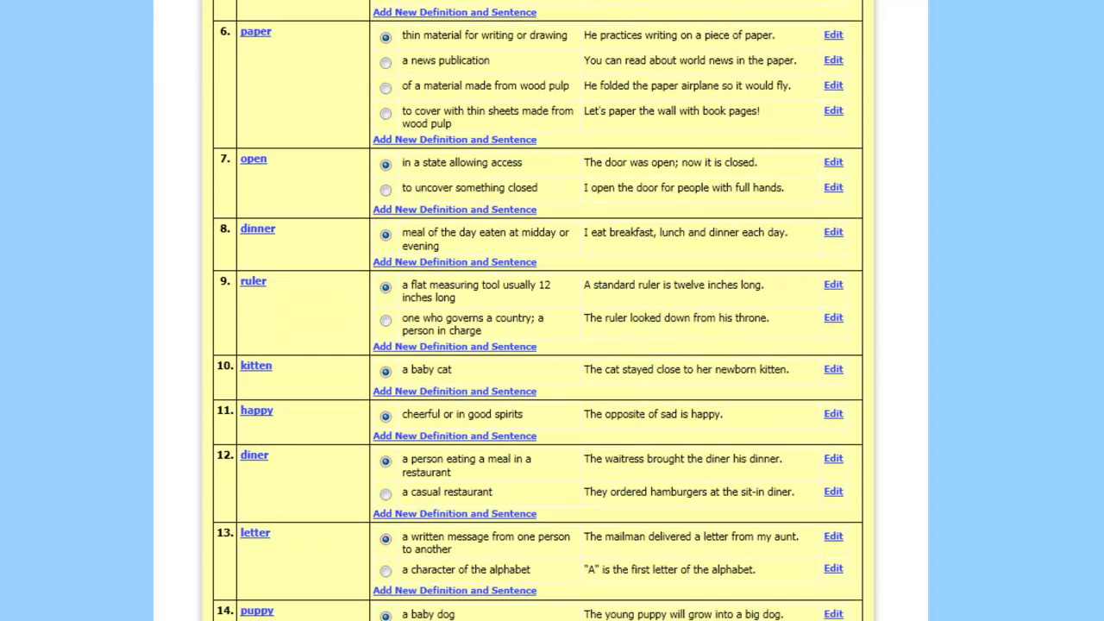
scroll(537, 310, down, 9)
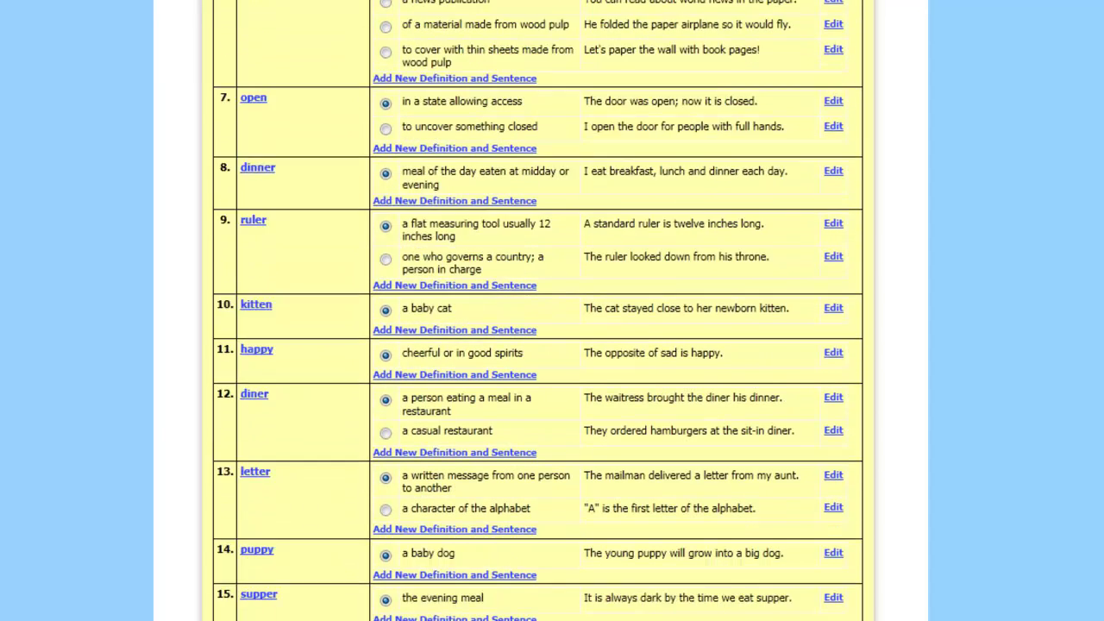
scroll(537, 311, down, 8)
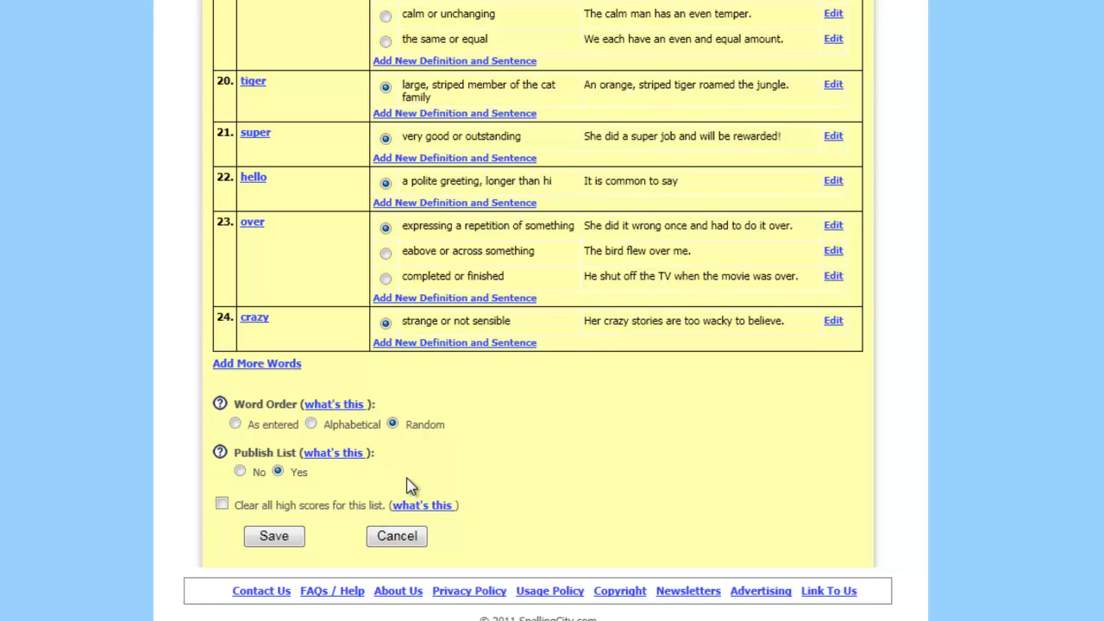
Step: Save the verified Sort 14 list from the bottom of the page
click(294, 537)
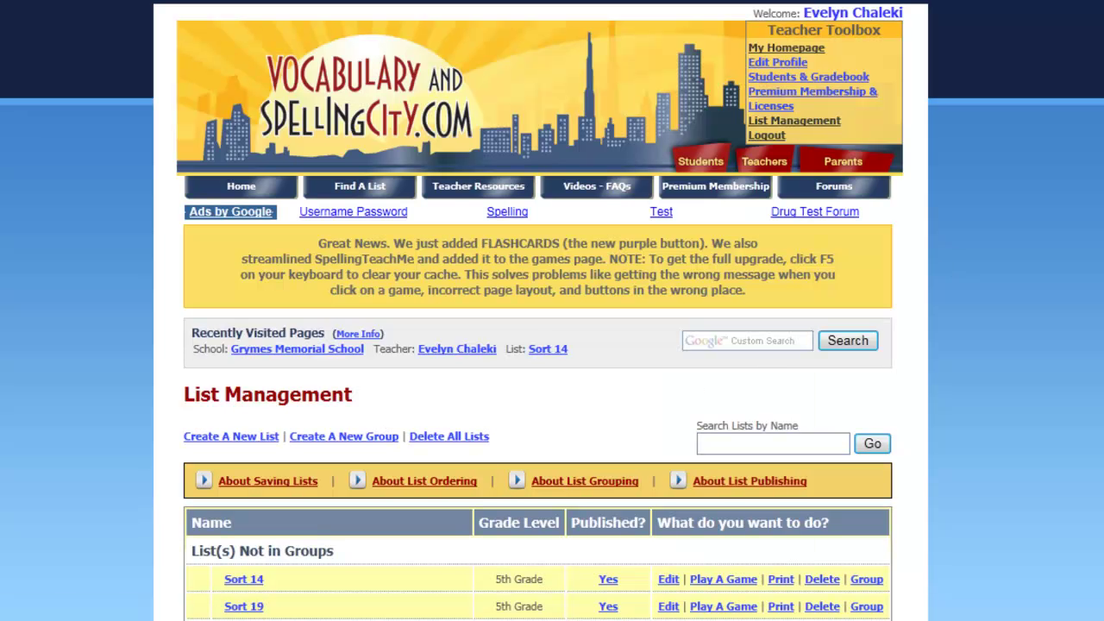
Step: Open the teacher's homepage from the Recently Visited Pages link
scroll(552, 344, down, 3)
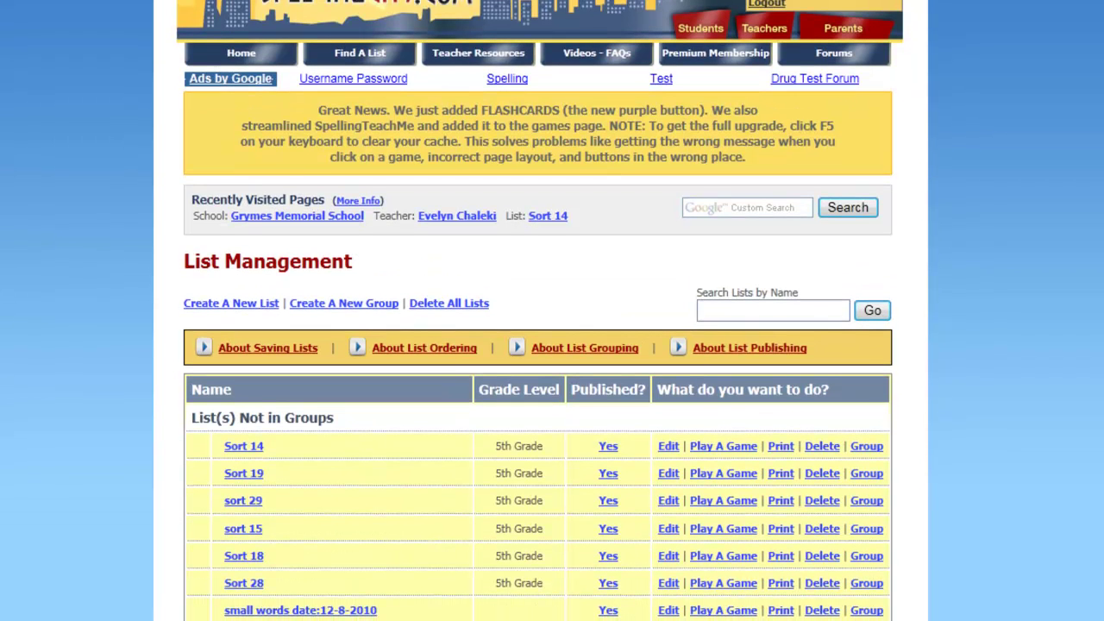
click(480, 216)
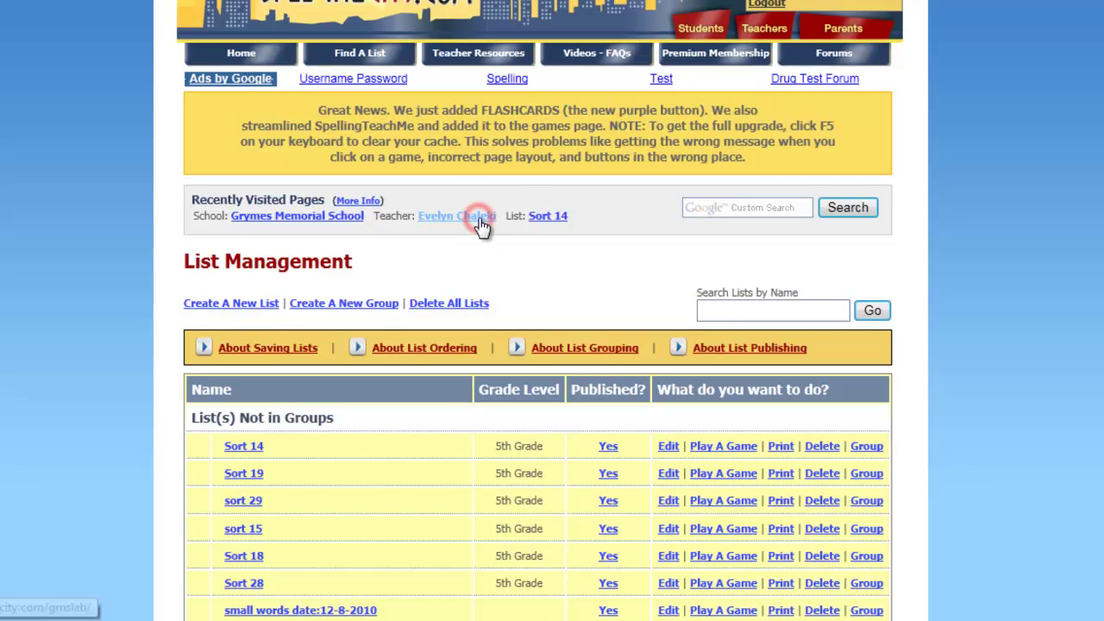
Step: Check Sort 14 appears under Vocabulary and Spelling Lists, then log out
scroll(880, 343, down, 5)
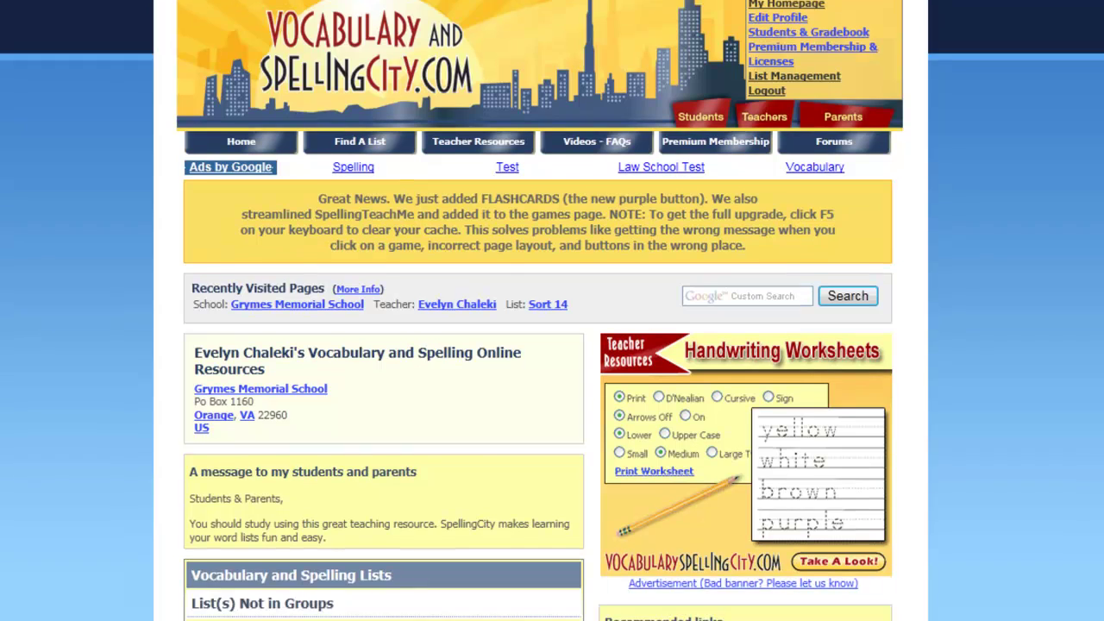
scroll(551, 345, down, 1)
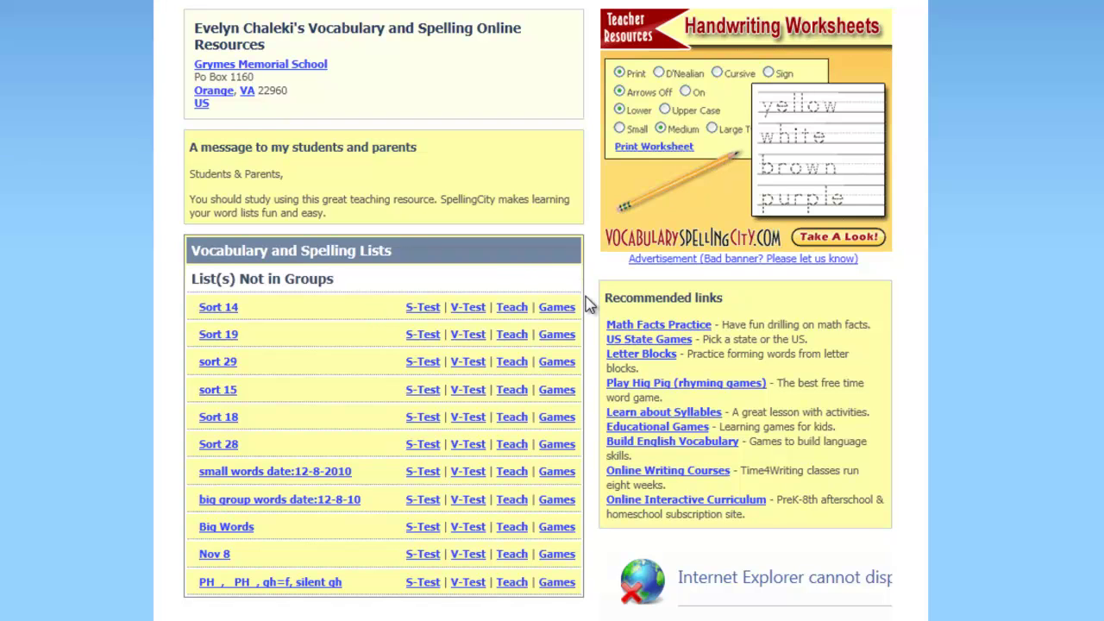
scroll(587, 303, down, 1)
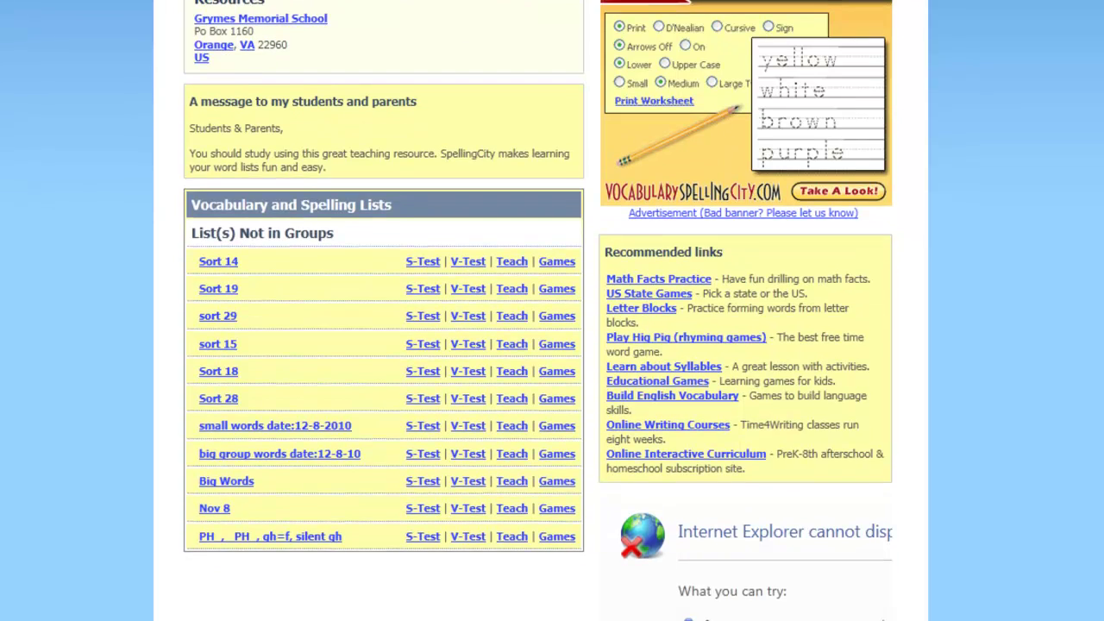
scroll(552, 311, up, 5)
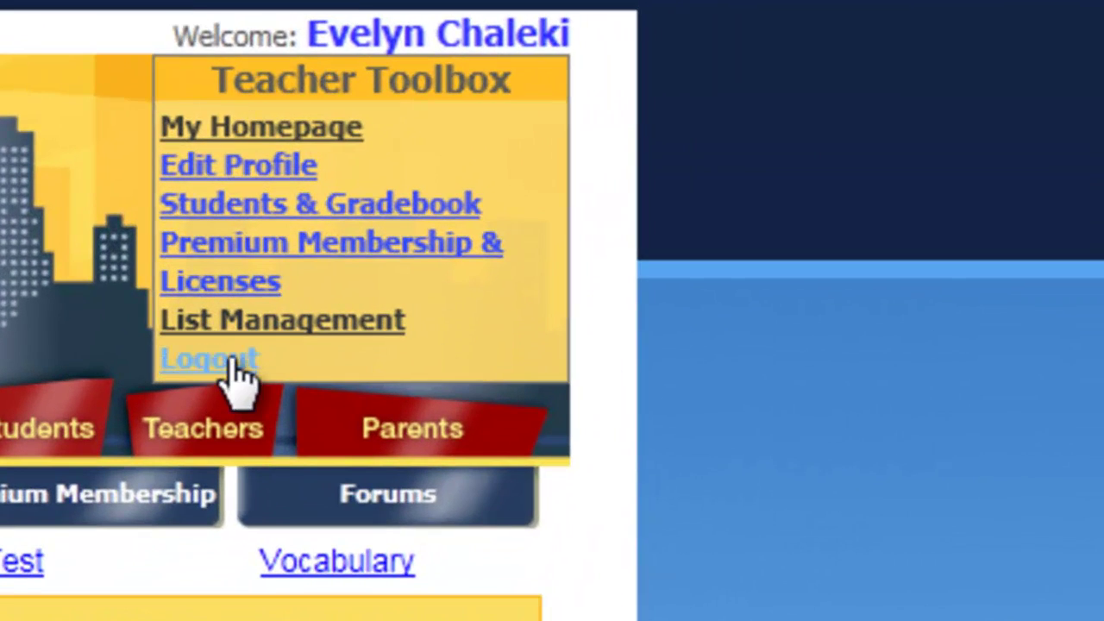
click(231, 359)
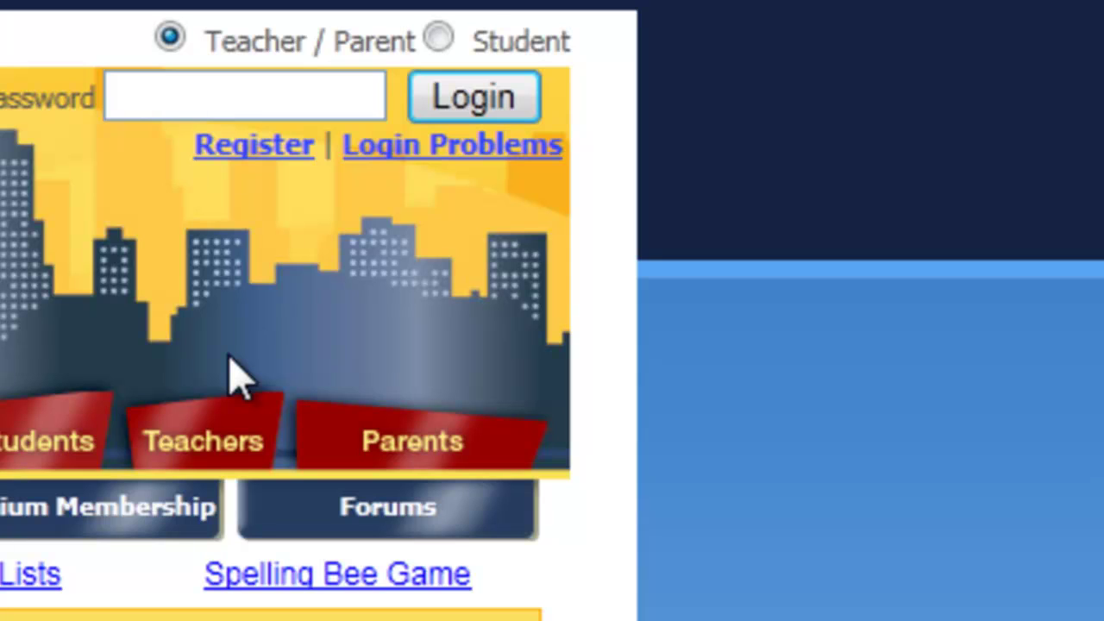